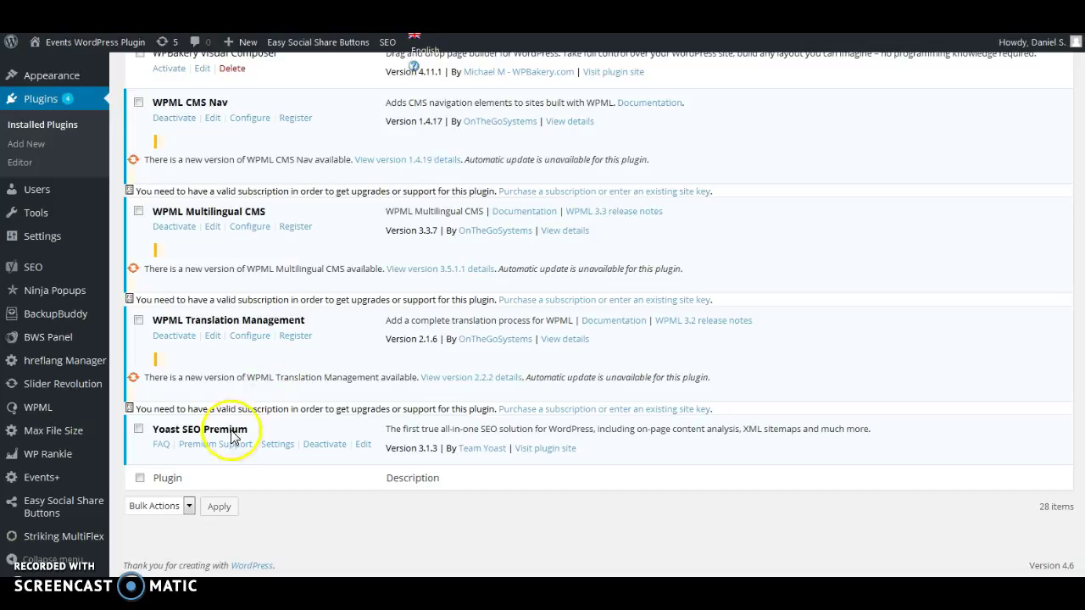
Bring up the Events+ submenu in the admin sidebar, showing General Settings, Manage Events and Payments
{"action": "mouse_move", "coordinate": [42, 485]}
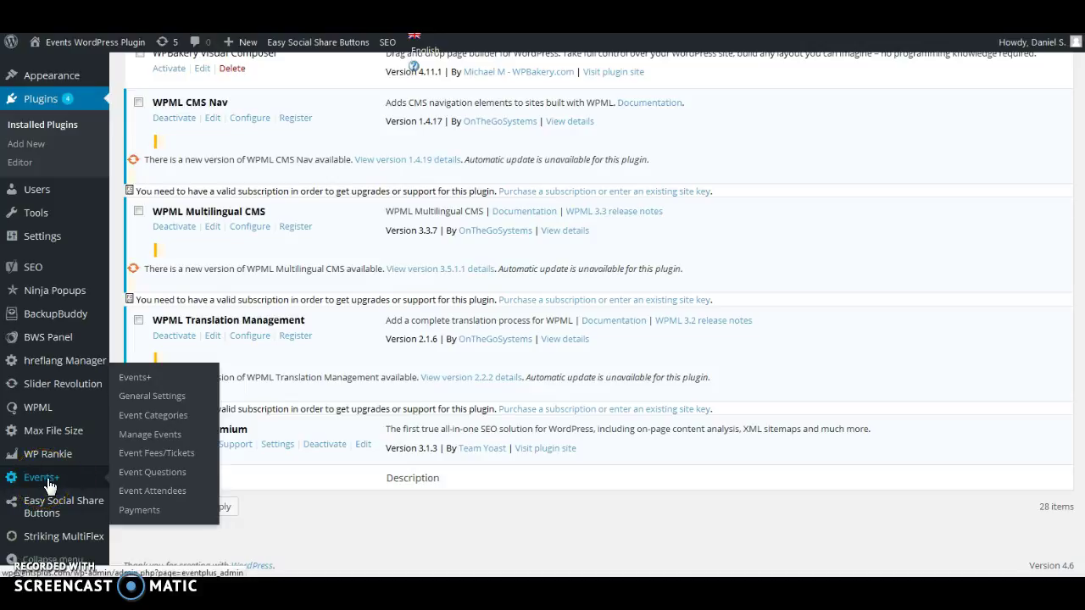
Open the Events+ General Settings setup wizard on its Contact step
{"action": "left_click", "coordinate": [145, 406]}
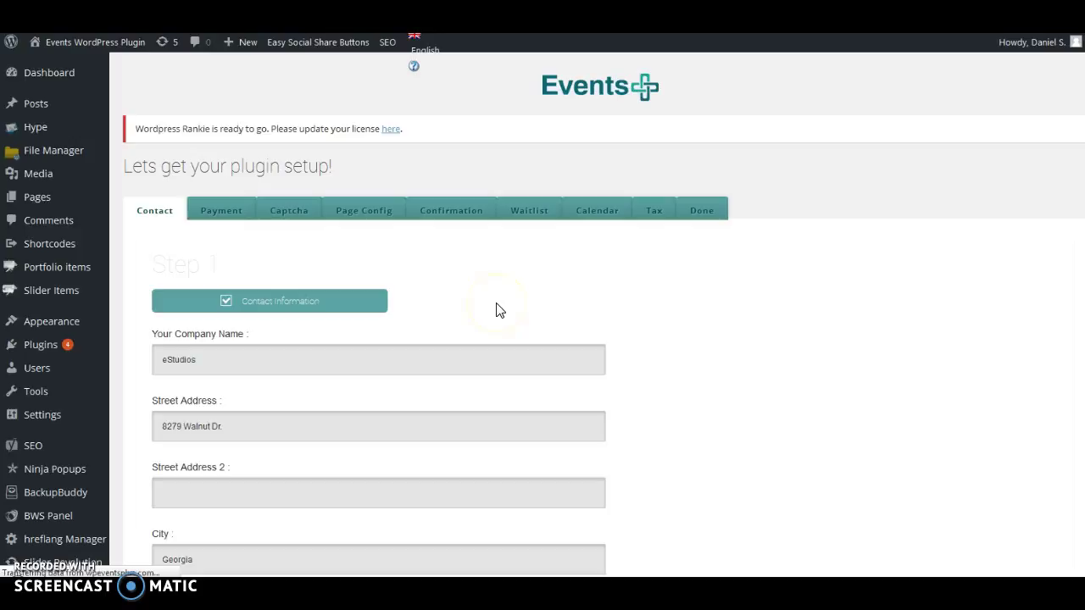
{"action": "scroll", "coordinate": [496, 303], "scroll_direction": "down", "scroll_amount": 2}
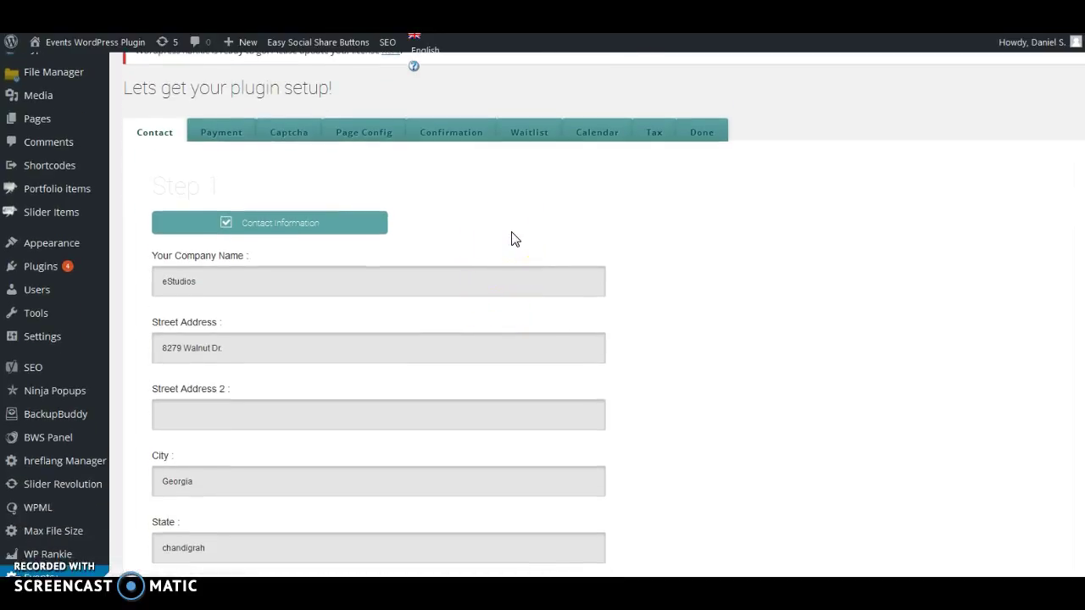
{"action": "scroll", "coordinate": [512, 238], "scroll_direction": "down", "scroll_amount": 2}
{"action": "left_click", "coordinate": [405, 256]}
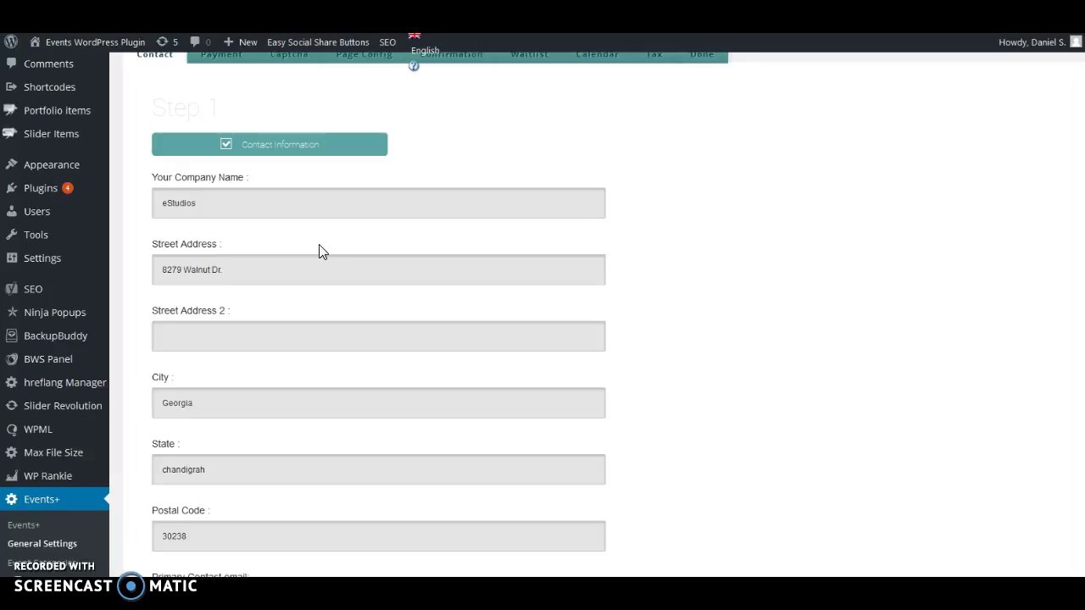
Review the Contact fields: company name, street address, city, primary and secondary contact emails
{"action": "left_click", "coordinate": [231, 206]}
{"action": "left_click", "coordinate": [115, 299]}
{"action": "left_click", "coordinate": [262, 266]}
{"action": "scroll", "coordinate": [254, 339], "scroll_direction": "down", "scroll_amount": 3}
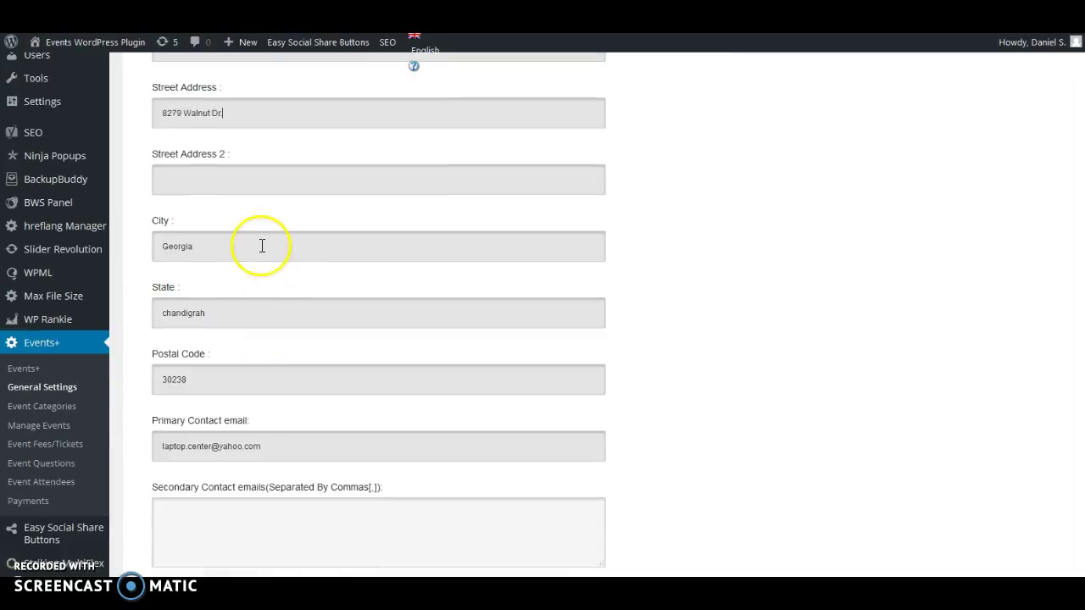
{"action": "left_click", "coordinate": [262, 245]}
{"action": "scroll", "coordinate": [243, 339], "scroll_direction": "down", "scroll_amount": 3}
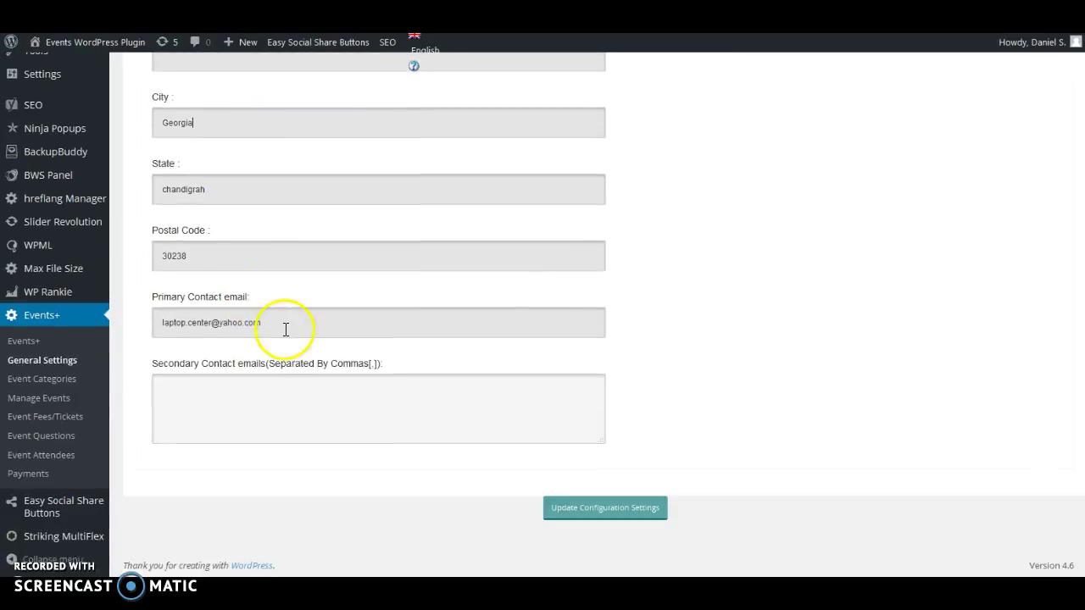
{"action": "left_click", "coordinate": [284, 319]}
{"action": "left_click", "coordinate": [208, 395]}
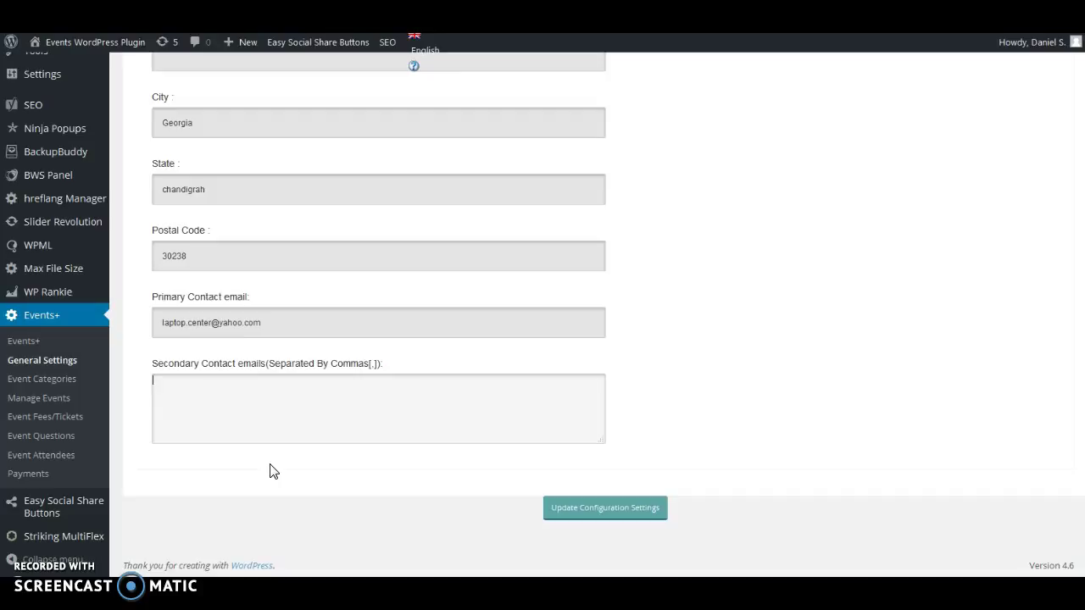
{"action": "left_click", "coordinate": [222, 400]}
{"action": "scroll", "coordinate": [139, 382], "scroll_direction": "up", "scroll_amount": 5}
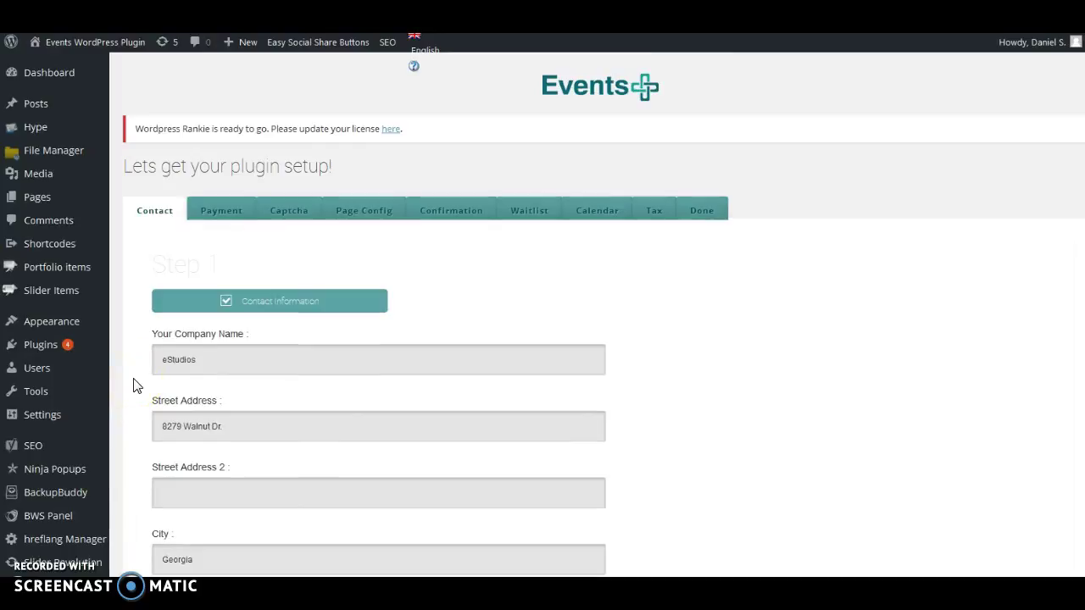
Switch to the Payment step and keep USD as the currency format
{"action": "left_click", "coordinate": [223, 212]}
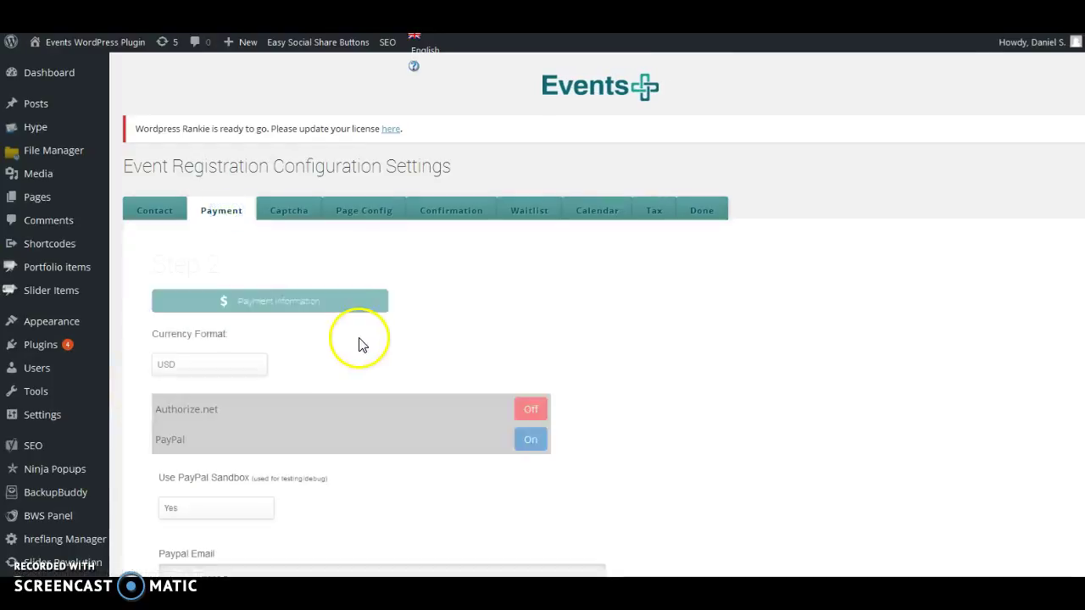
{"action": "scroll", "coordinate": [360, 342], "scroll_direction": "down", "scroll_amount": 3}
{"action": "scroll", "coordinate": [359, 325], "scroll_direction": "up", "scroll_amount": 2}
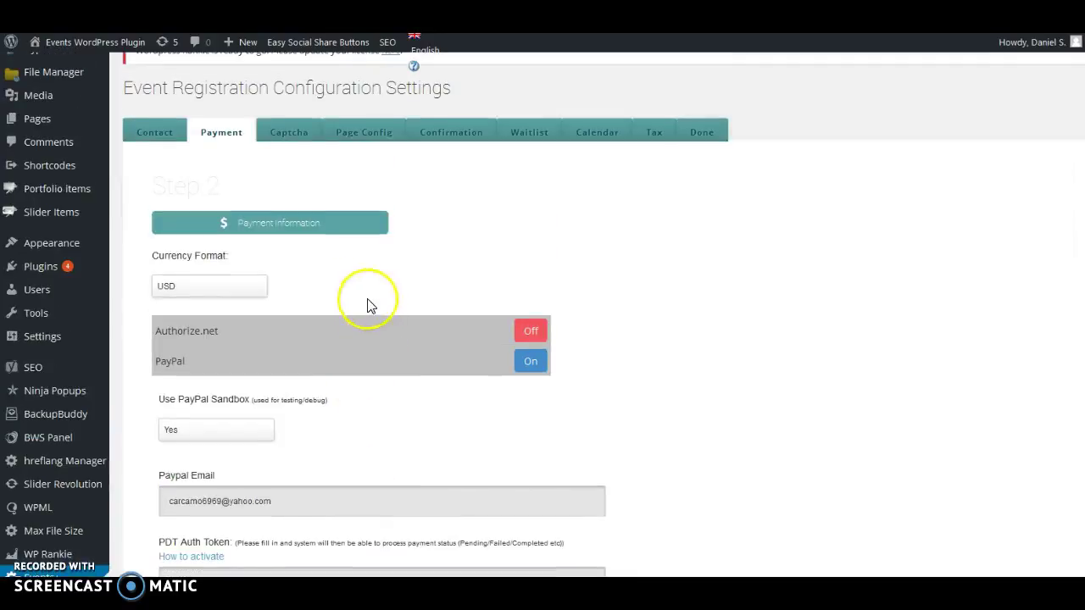
{"action": "left_click", "coordinate": [253, 288]}
{"action": "scroll", "coordinate": [235, 371], "scroll_direction": "down", "scroll_amount": 3}
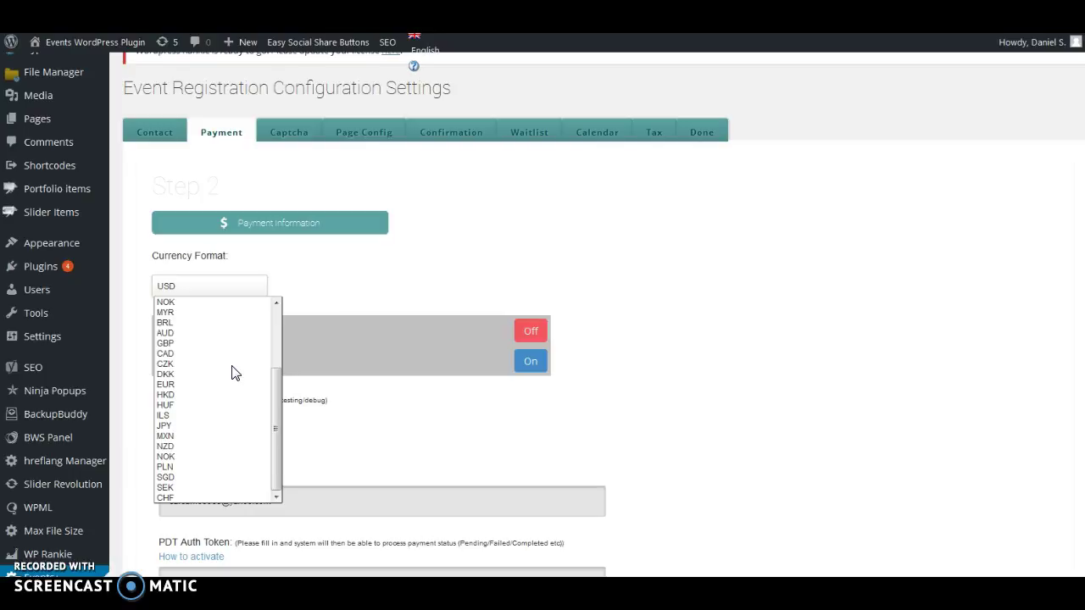
{"action": "scroll", "coordinate": [235, 374], "scroll_direction": "up", "scroll_amount": 3}
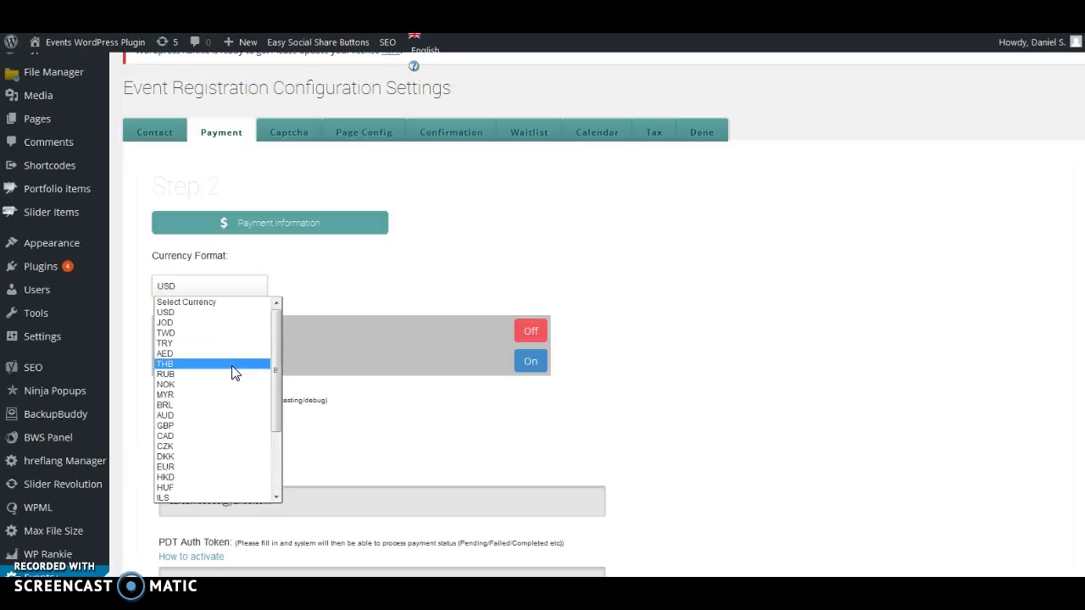
{"action": "left_click", "coordinate": [348, 268]}
Leave Authorize.net payments off after toggling it, and keep PayPal payments on
{"action": "left_click", "coordinate": [357, 287]}
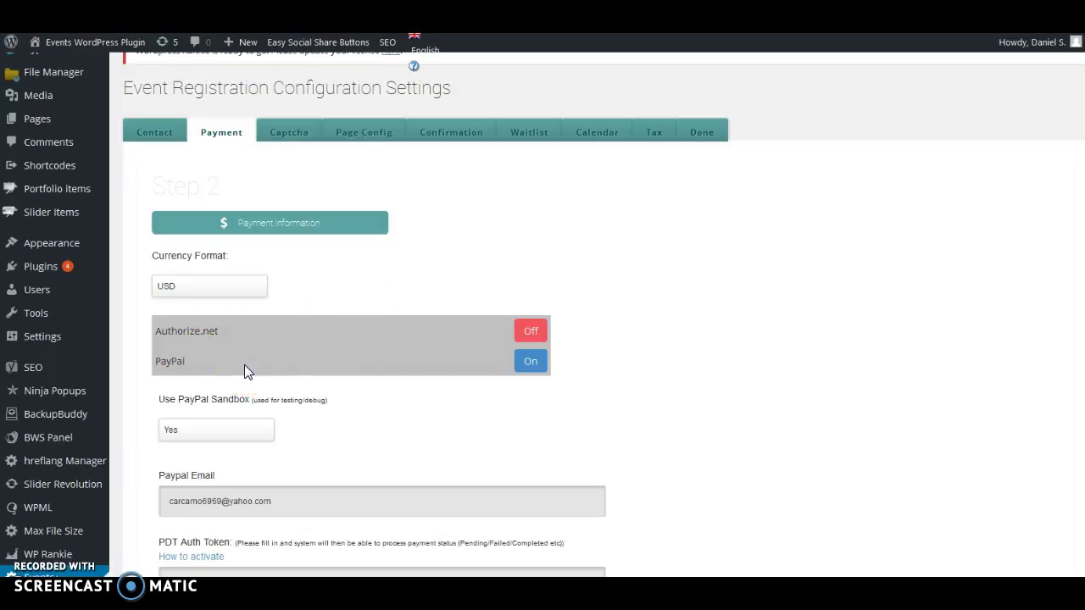
{"action": "left_click", "coordinate": [530, 332]}
{"action": "left_click", "coordinate": [533, 334]}
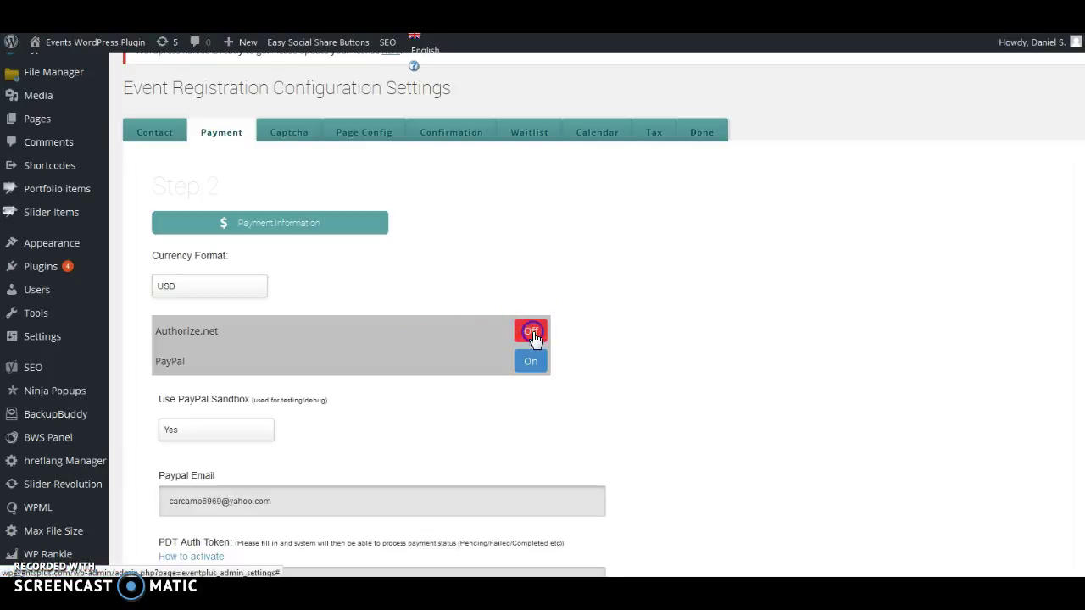
{"action": "left_click", "coordinate": [529, 363]}
Scroll through the Payment step and keep the PayPal sandbox setting at Yes
{"action": "scroll", "coordinate": [485, 322], "scroll_direction": "down", "scroll_amount": 4}
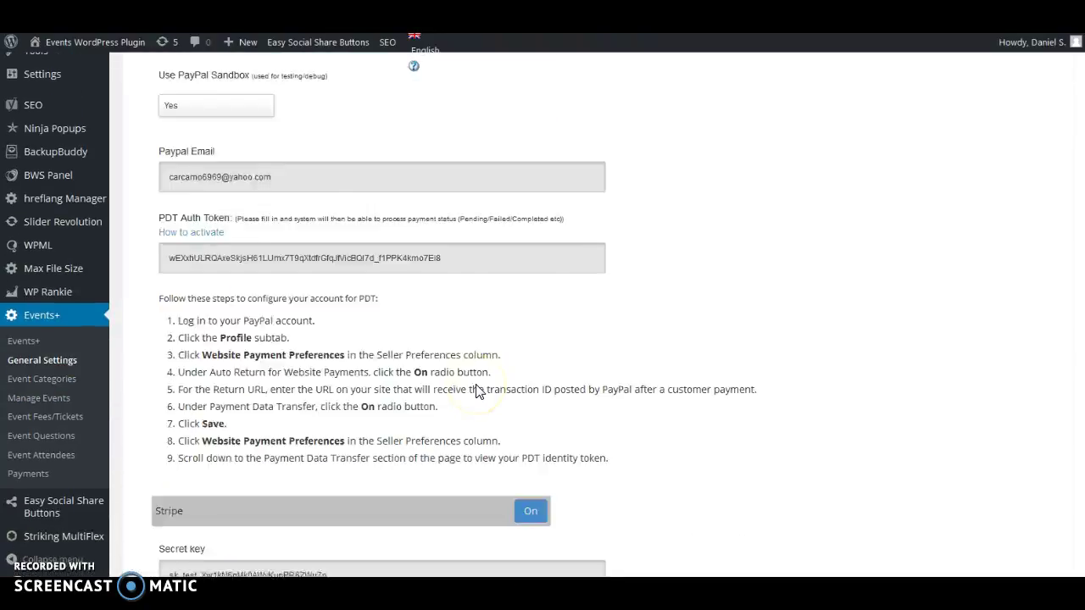
{"action": "scroll", "coordinate": [478, 391], "scroll_direction": "down", "scroll_amount": 3}
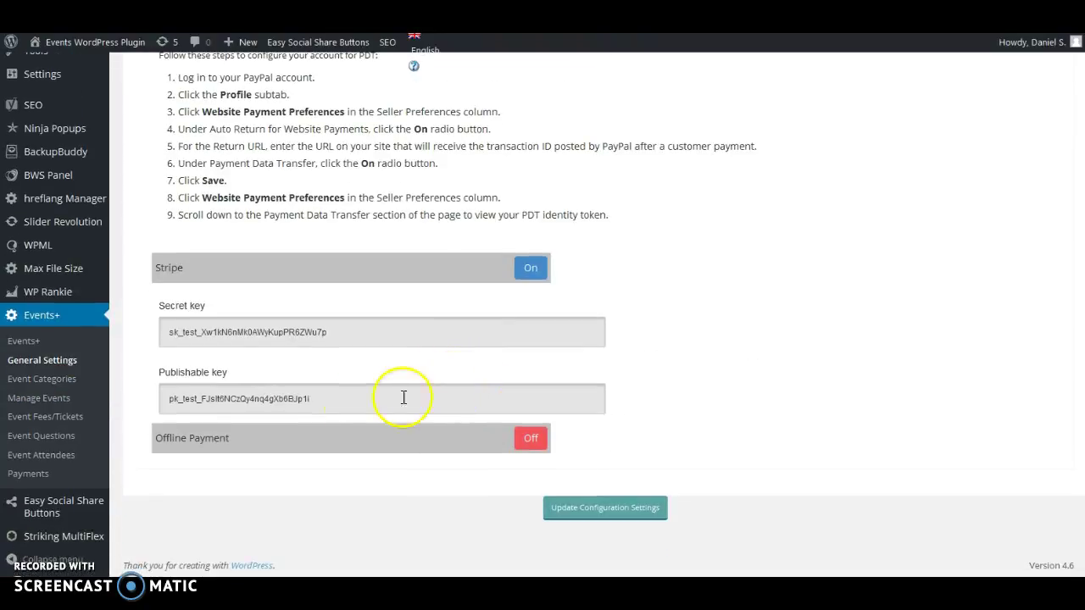
{"action": "scroll", "coordinate": [353, 407], "scroll_direction": "up", "scroll_amount": 6}
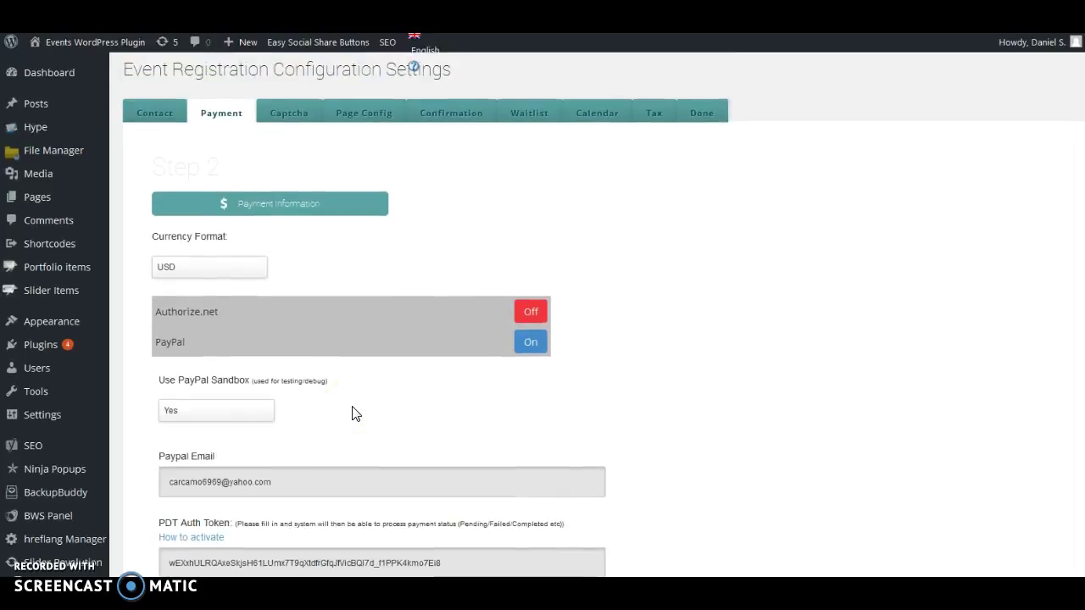
{"action": "scroll", "coordinate": [355, 412], "scroll_direction": "down", "scroll_amount": 4}
{"action": "scroll", "coordinate": [355, 413], "scroll_direction": "up", "scroll_amount": 5}
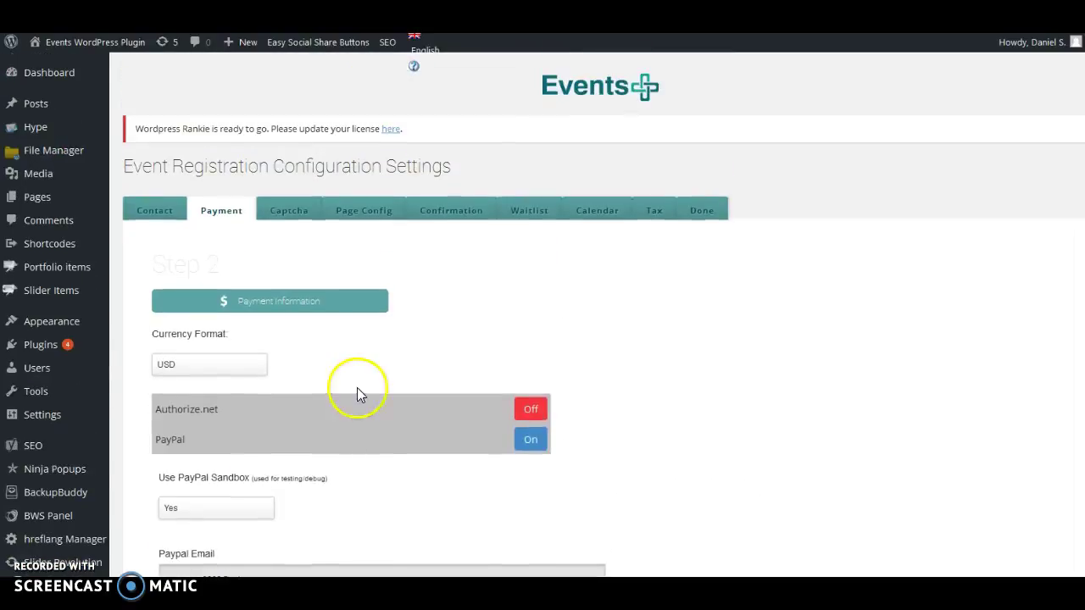
{"action": "scroll", "coordinate": [357, 367], "scroll_direction": "down", "scroll_amount": 2}
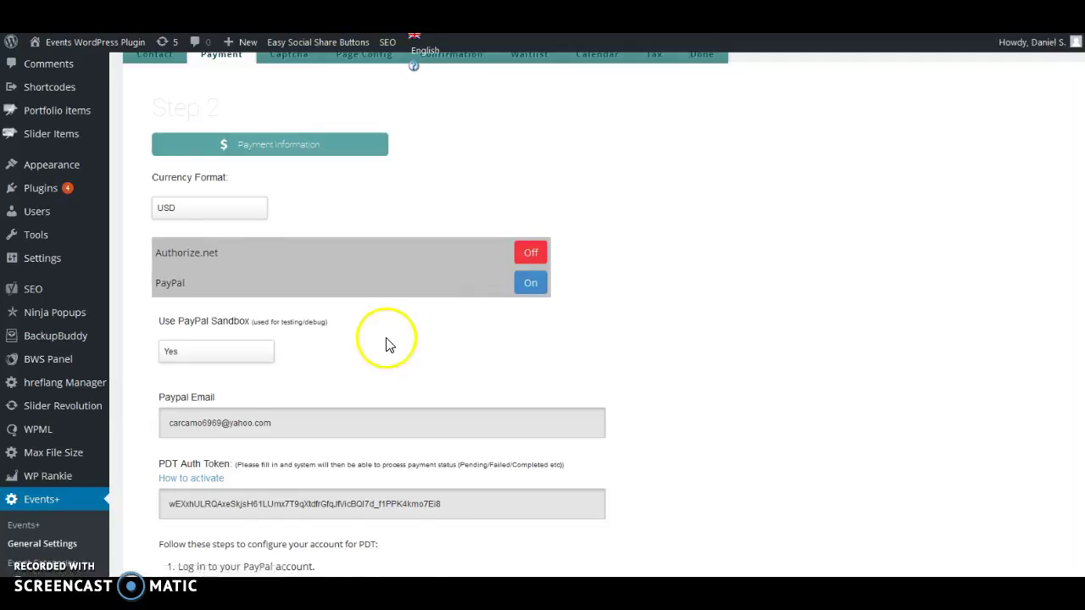
{"action": "scroll", "coordinate": [339, 305], "scroll_direction": "down", "scroll_amount": 2}
{"action": "left_click", "coordinate": [201, 201]}
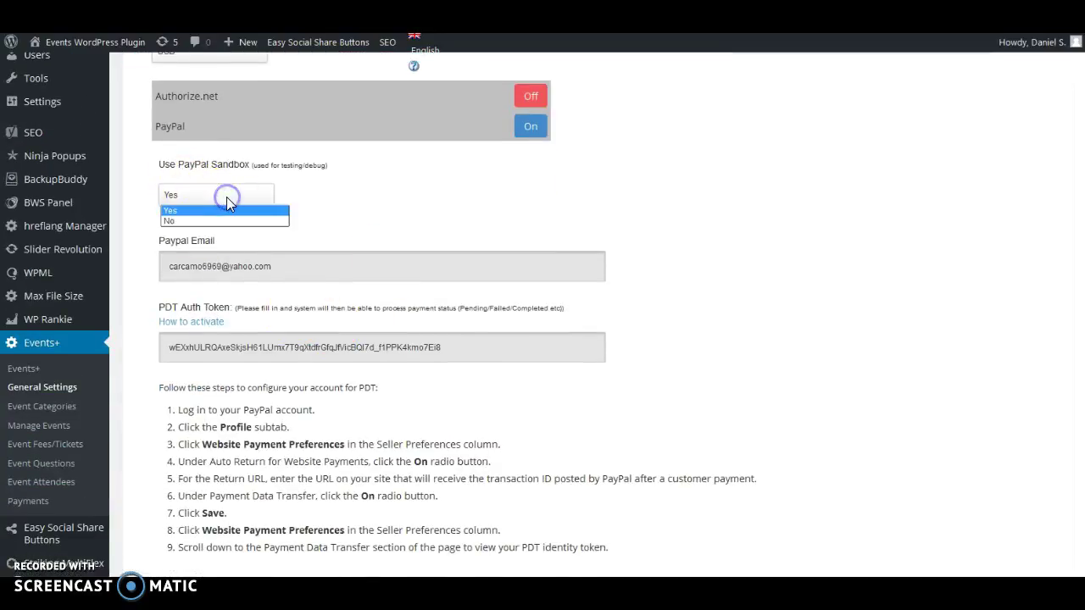
{"action": "left_click", "coordinate": [226, 200]}
Review the PayPal email and PDT auth token fields, checking the PDT activation help
{"action": "left_click", "coordinate": [286, 269]}
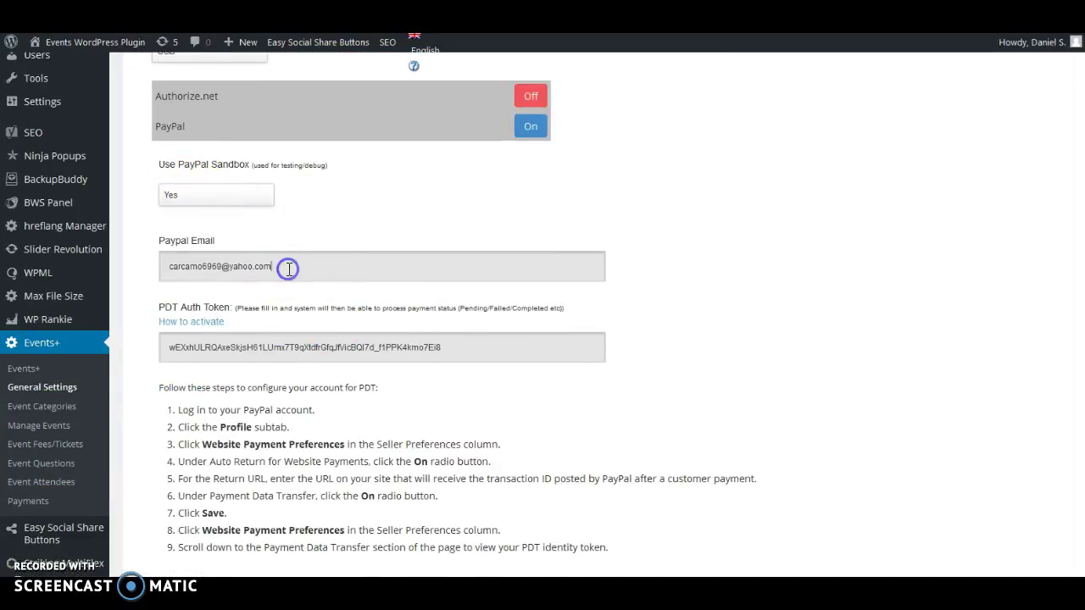
{"action": "scroll", "coordinate": [305, 309], "scroll_direction": "down", "scroll_amount": 1}
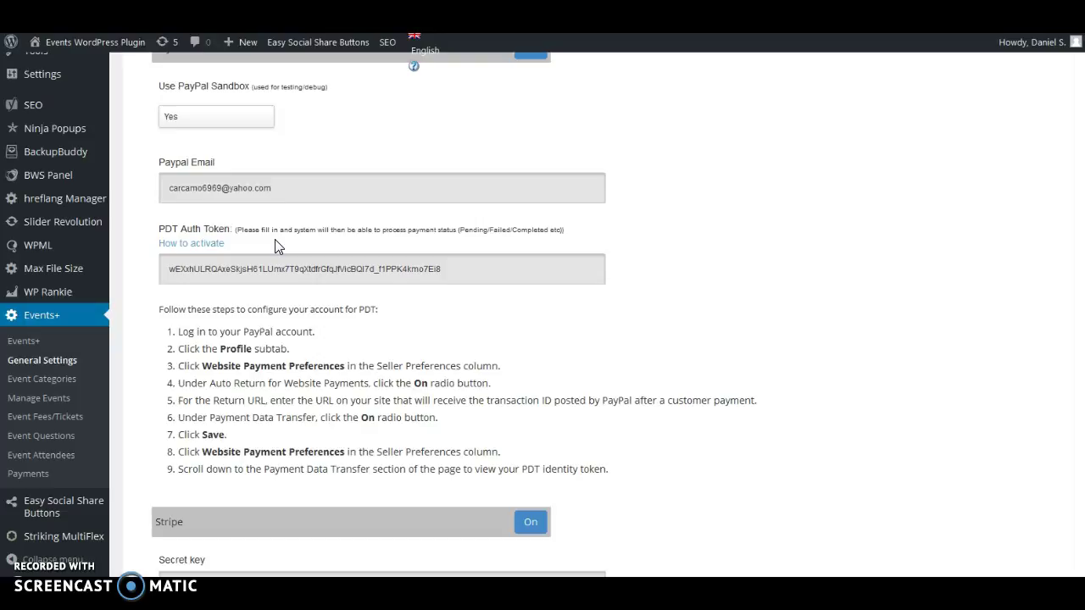
{"action": "left_click", "coordinate": [219, 243]}
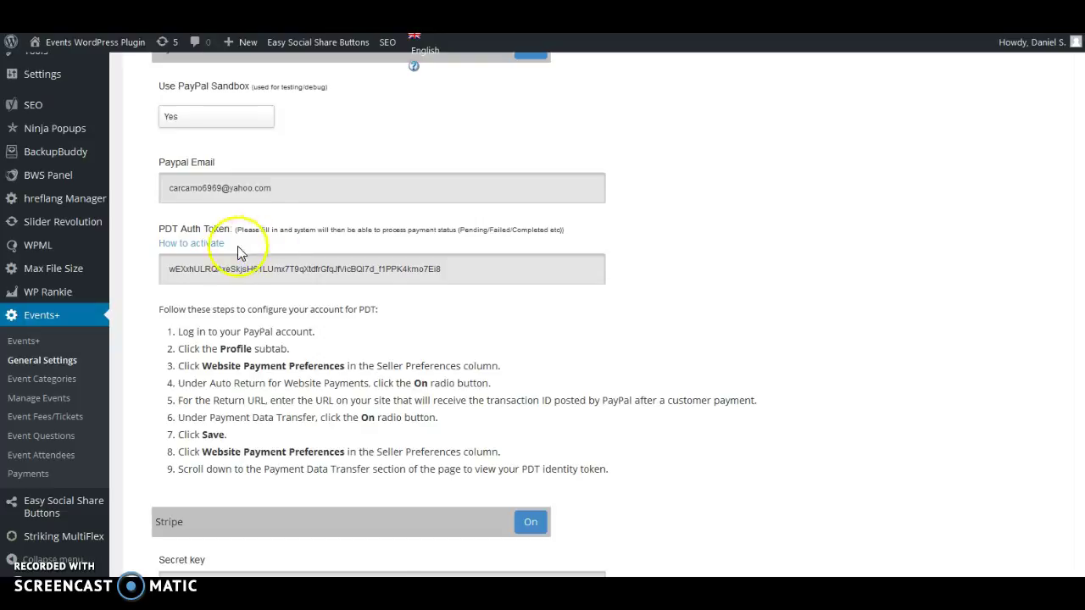
{"action": "left_click", "coordinate": [404, 281]}
{"action": "left_click", "coordinate": [460, 271]}
{"action": "left_click", "coordinate": [435, 270]}
{"action": "left_click_drag", "start_coordinate": [435, 269], "coordinate": [113, 298]}
{"action": "left_click", "coordinate": [455, 322]}
{"action": "scroll", "coordinate": [208, 290], "scroll_direction": "down", "scroll_amount": 2}
{"action": "left_click", "coordinate": [178, 256]}
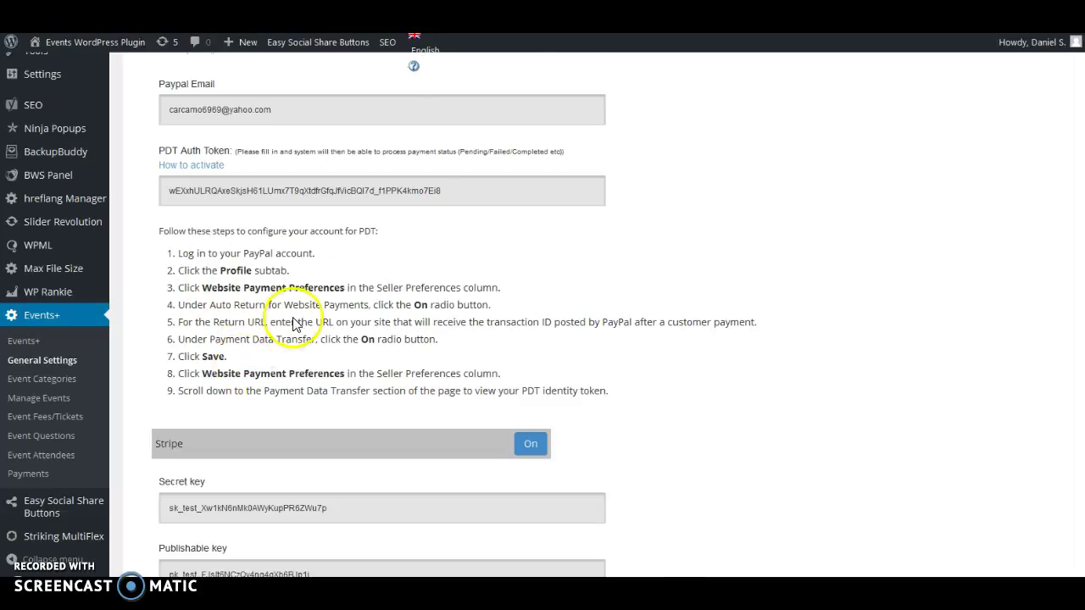
Review the Stripe secret key field and scroll back through the Payment step
{"action": "scroll", "coordinate": [288, 331], "scroll_direction": "down", "scroll_amount": 2}
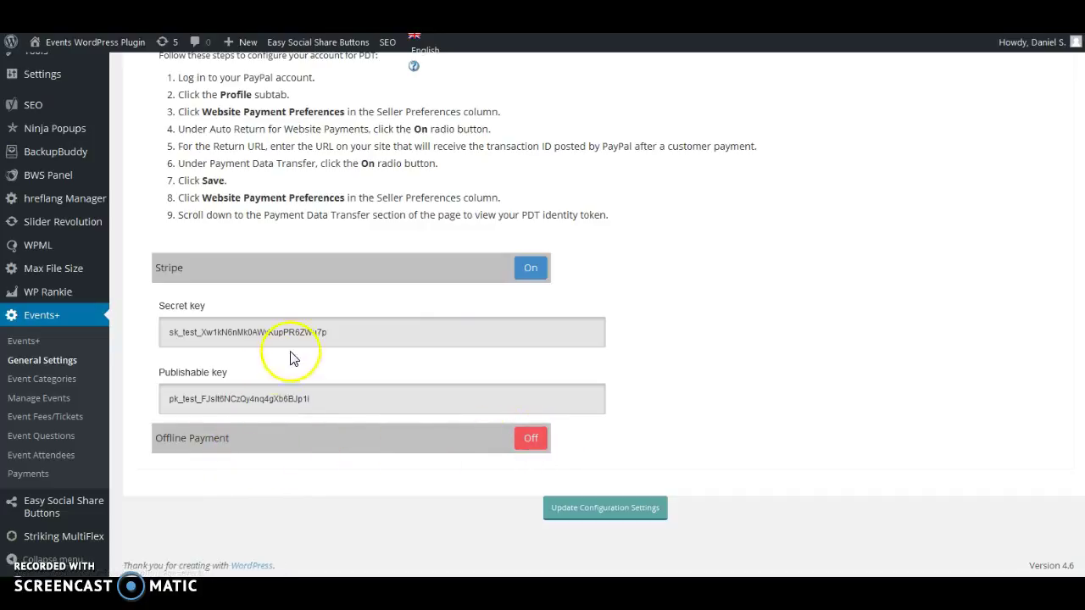
{"action": "left_click", "coordinate": [367, 331]}
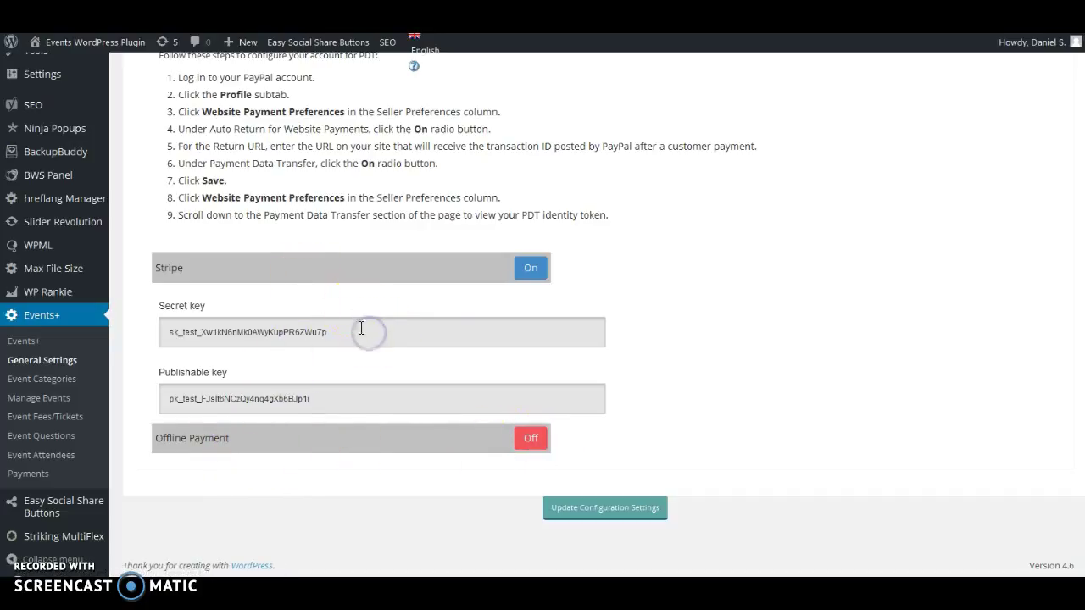
{"action": "left_click", "coordinate": [351, 340]}
{"action": "mouse_move", "coordinate": [339, 375]}
{"action": "left_mouse_down"}
{"action": "mouse_move", "coordinate": [198, 380]}
{"action": "mouse_move", "coordinate": [207, 385]}
{"action": "left_mouse_up"}
{"action": "scroll", "coordinate": [401, 404], "scroll_direction": "up", "scroll_amount": 3}
{"action": "scroll", "coordinate": [399, 334], "scroll_direction": "down", "scroll_amount": 2}
{"action": "scroll", "coordinate": [380, 424], "scroll_direction": "up", "scroll_amount": 3}
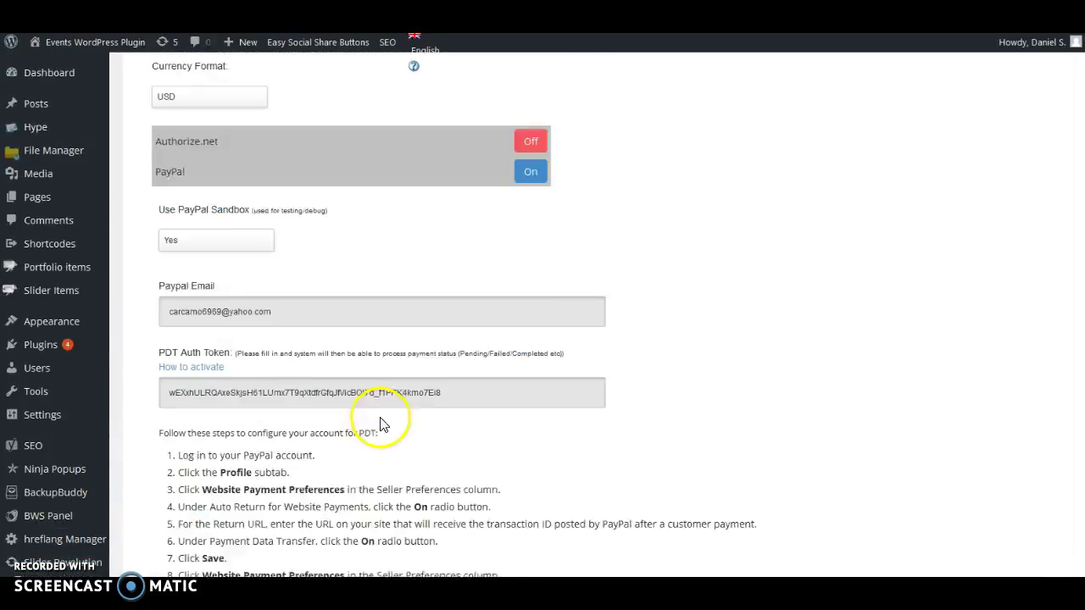
{"action": "scroll", "coordinate": [380, 424], "scroll_direction": "up", "scroll_amount": 3}
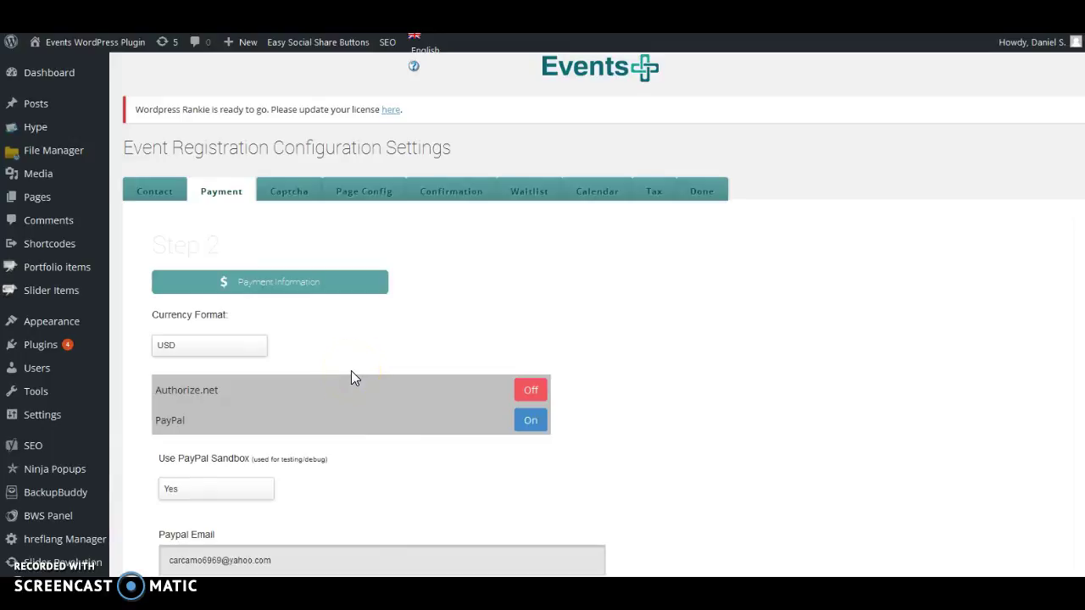
{"action": "scroll", "coordinate": [351, 377], "scroll_direction": "down", "scroll_amount": 10}
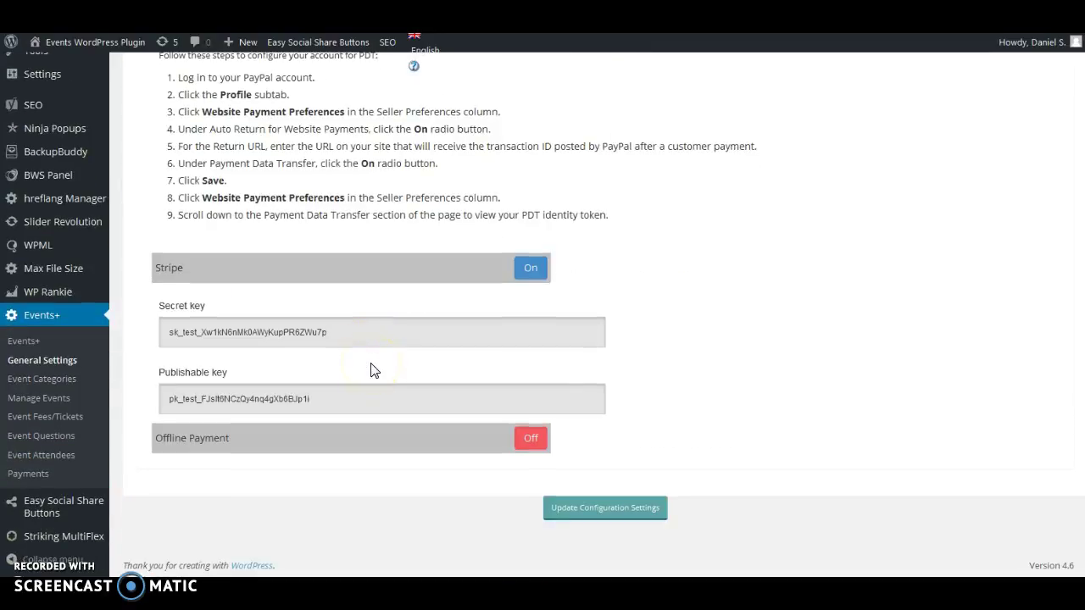
{"action": "scroll", "coordinate": [371, 371], "scroll_direction": "up", "scroll_amount": 10}
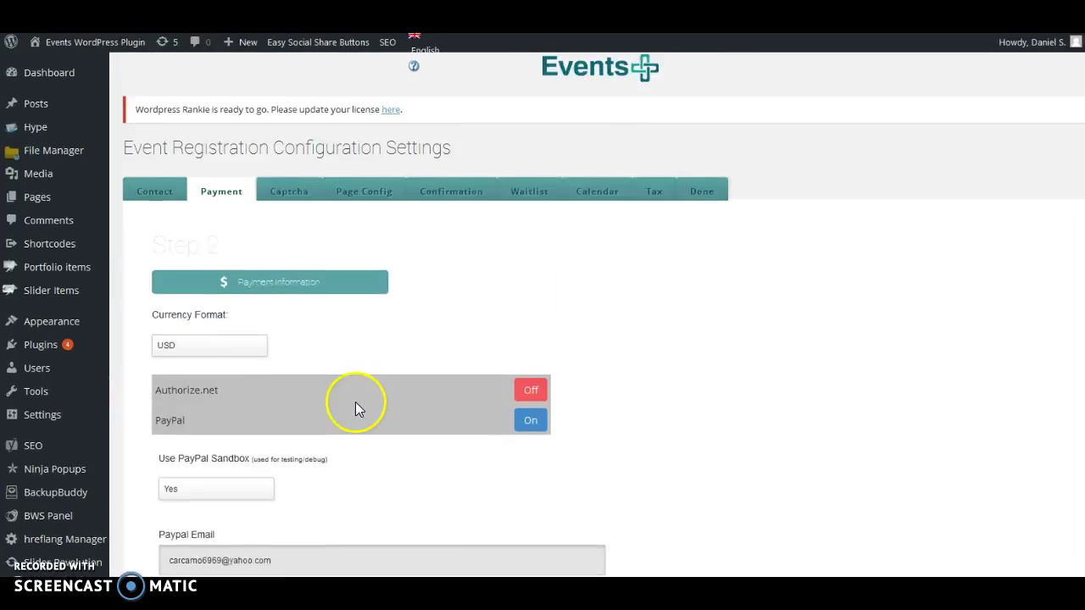
{"action": "left_click", "coordinate": [293, 212]}
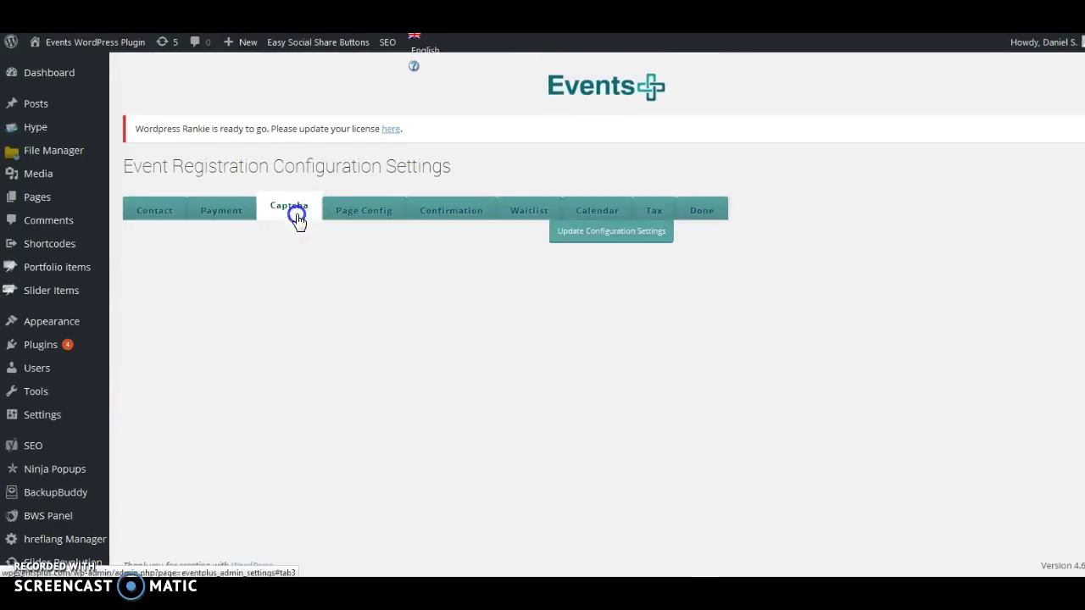
{"action": "scroll", "coordinate": [373, 341], "scroll_direction": "down", "scroll_amount": 2}
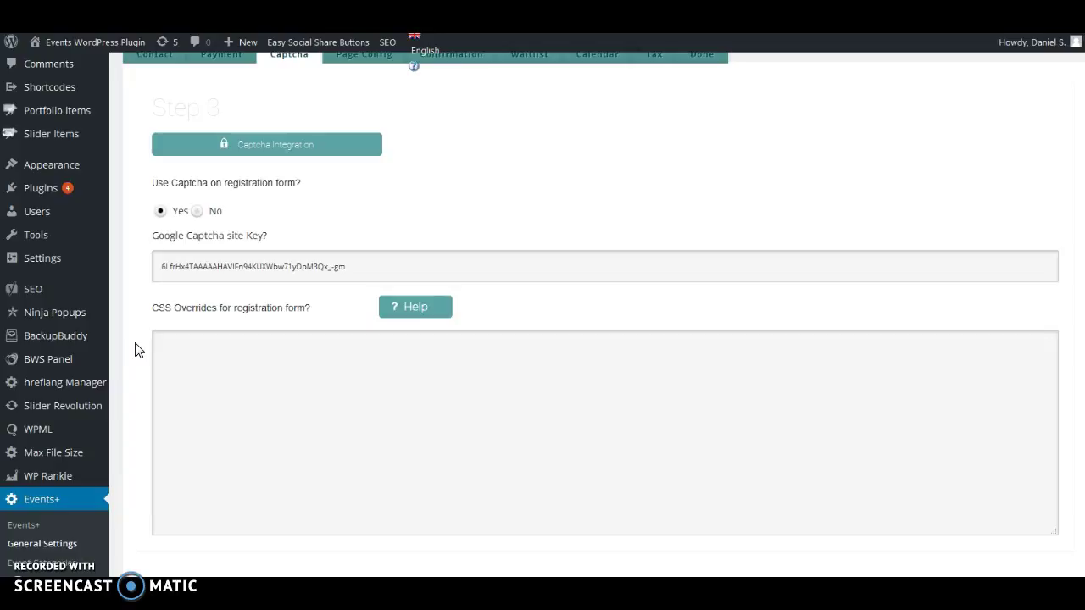
{"action": "left_click", "coordinate": [344, 311]}
{"action": "scroll", "coordinate": [342, 314], "scroll_direction": "down", "scroll_amount": 2}
{"action": "scroll", "coordinate": [364, 375], "scroll_direction": "up", "scroll_amount": 4}
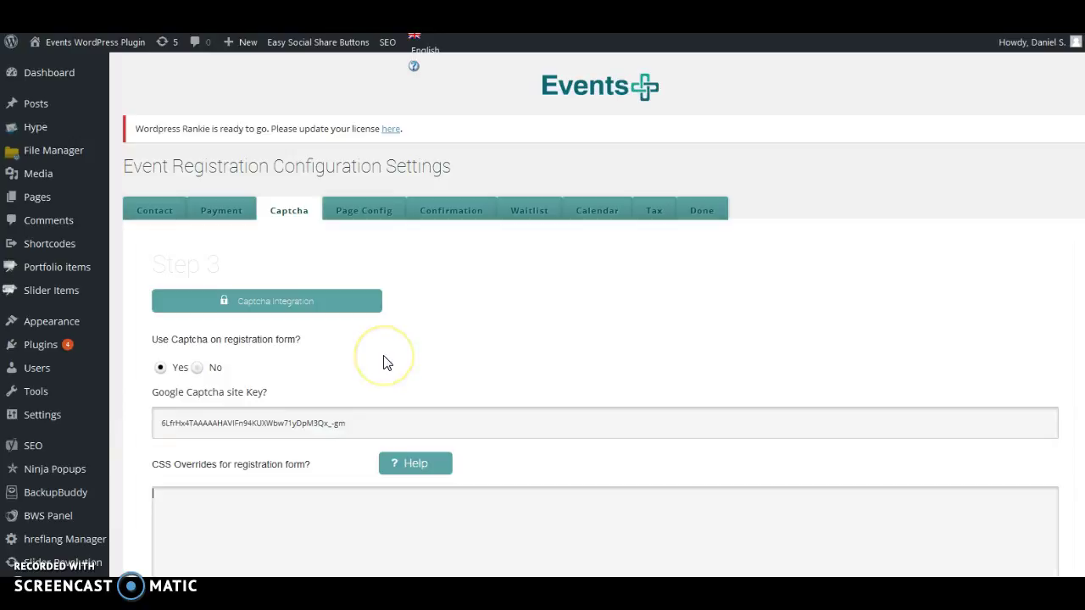
Open the Page Config step and keep Registration as the main registration page
{"action": "left_click", "coordinate": [364, 212]}
{"action": "scroll", "coordinate": [394, 358], "scroll_direction": "down", "scroll_amount": 2}
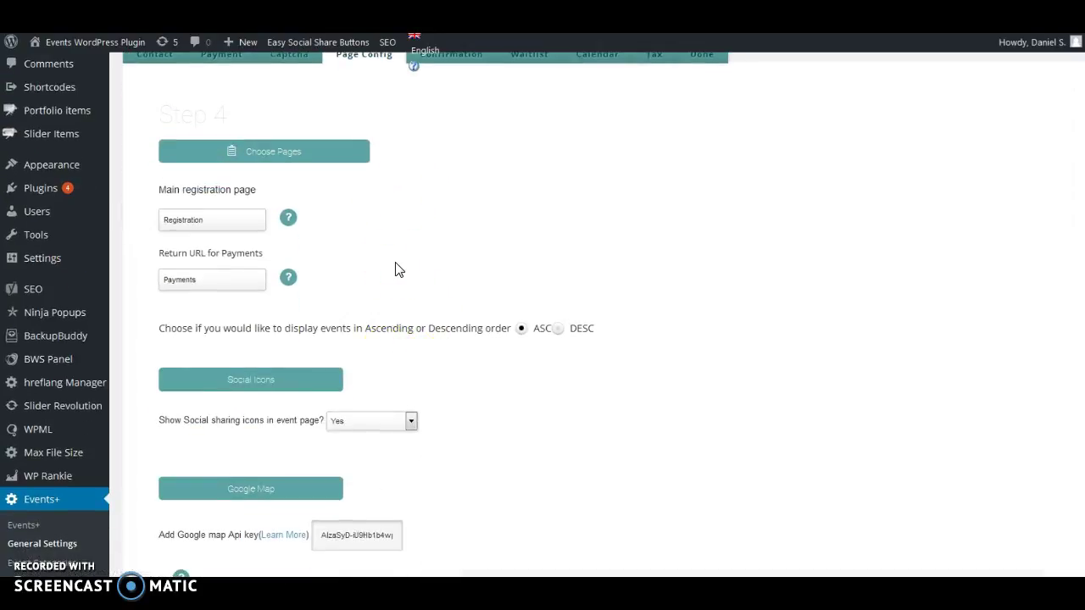
{"action": "scroll", "coordinate": [398, 269], "scroll_direction": "up", "scroll_amount": 2}
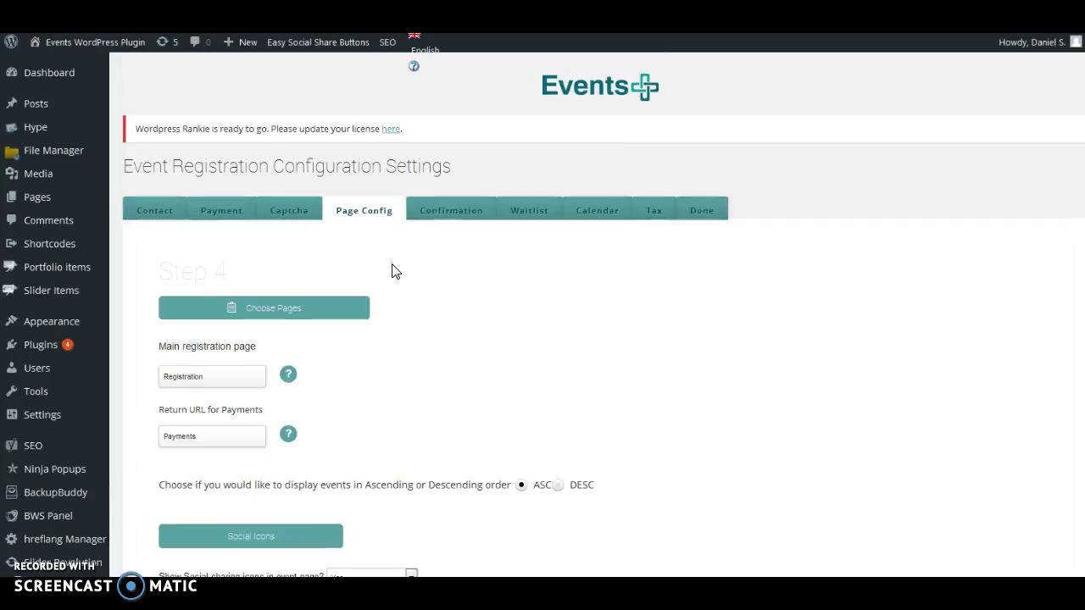
{"action": "scroll", "coordinate": [394, 271], "scroll_direction": "down", "scroll_amount": 1}
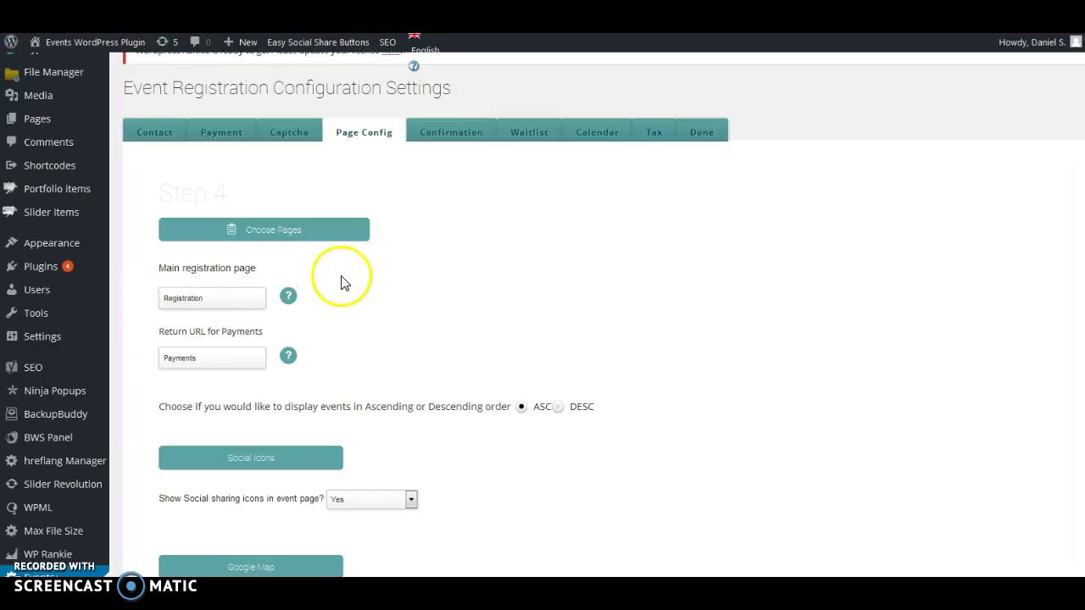
{"action": "left_click", "coordinate": [257, 299]}
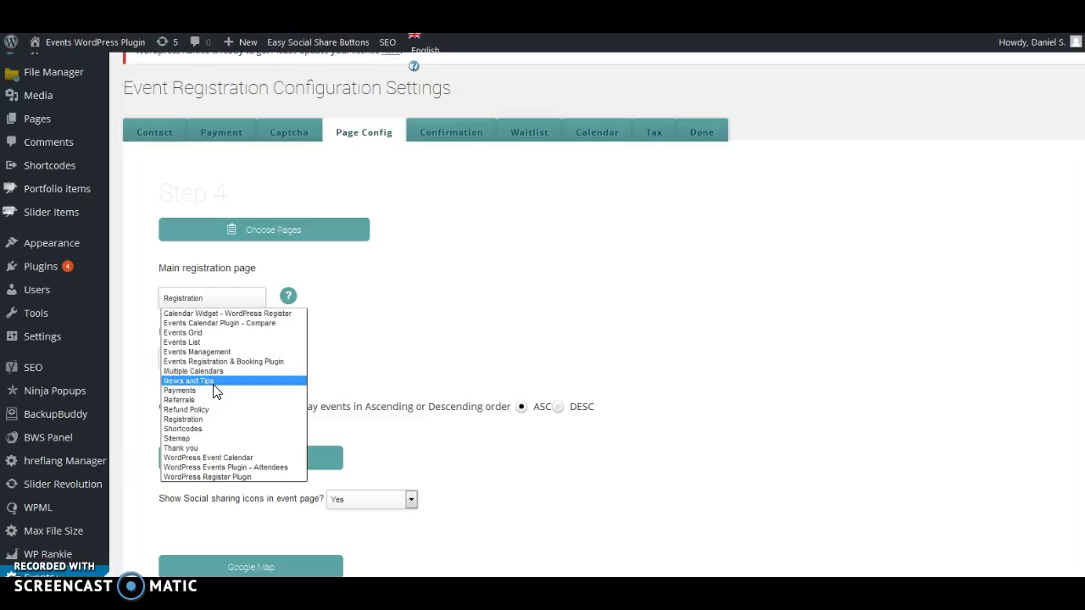
{"action": "left_click_drag", "start_coordinate": [215, 362], "coordinate": [216, 359]}
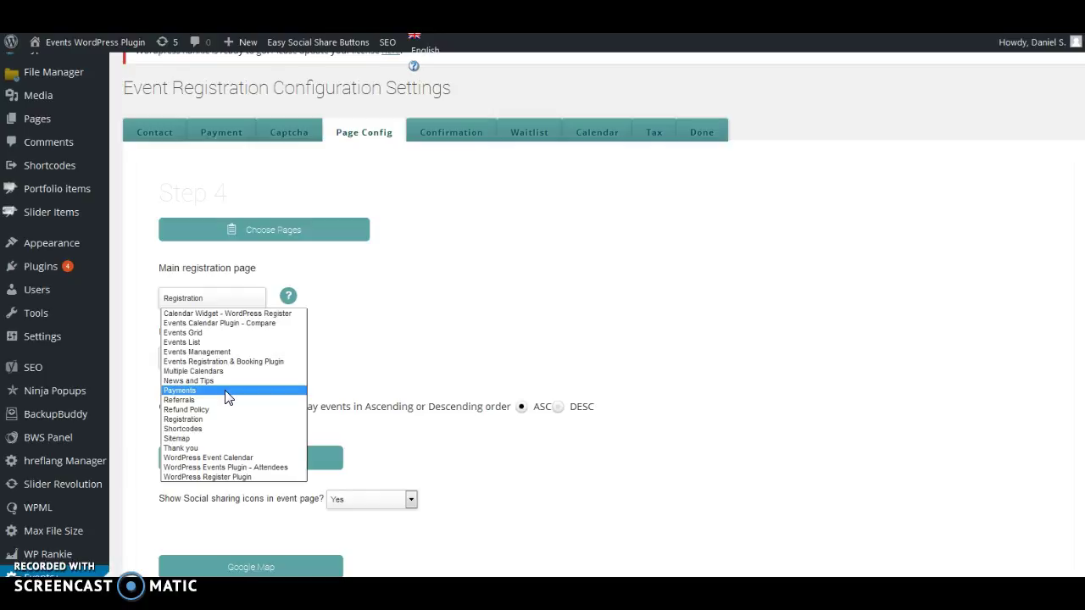
{"action": "left_click", "coordinate": [375, 297]}
Change the payments return page from Payments to Thank you
{"action": "scroll", "coordinate": [357, 323], "scroll_direction": "down", "scroll_amount": 1}
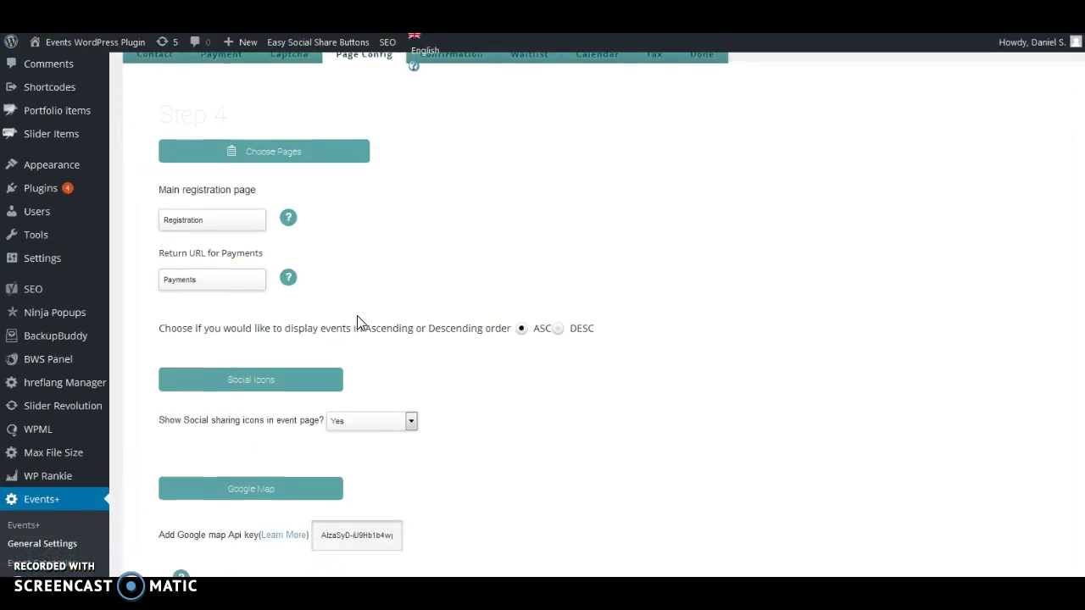
{"action": "left_click", "coordinate": [254, 285]}
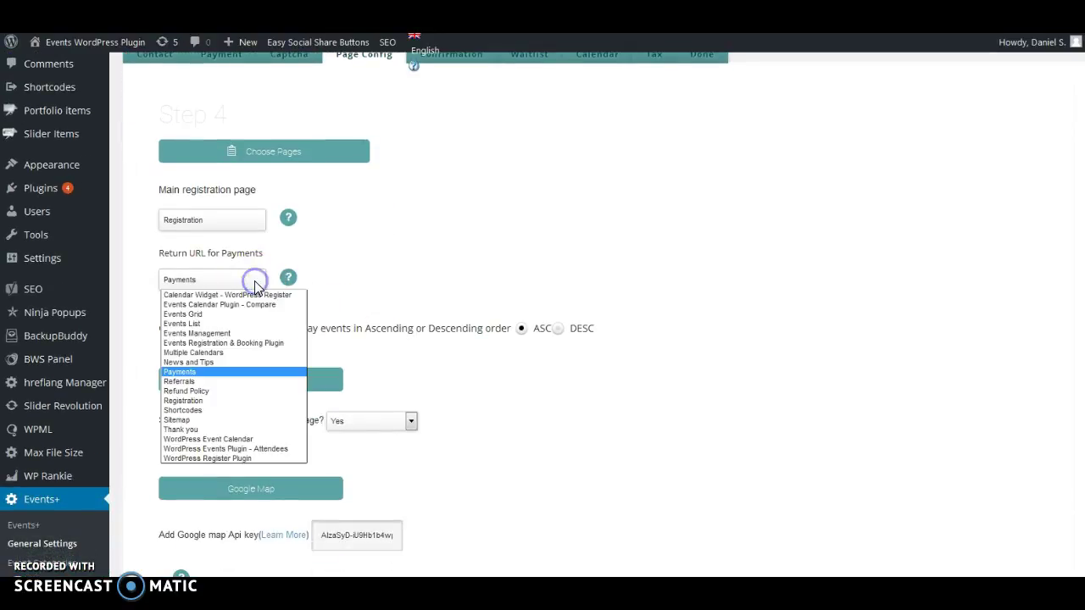
{"action": "left_click", "coordinate": [355, 263]}
{"action": "left_click", "coordinate": [353, 267]}
{"action": "left_click", "coordinate": [346, 269]}
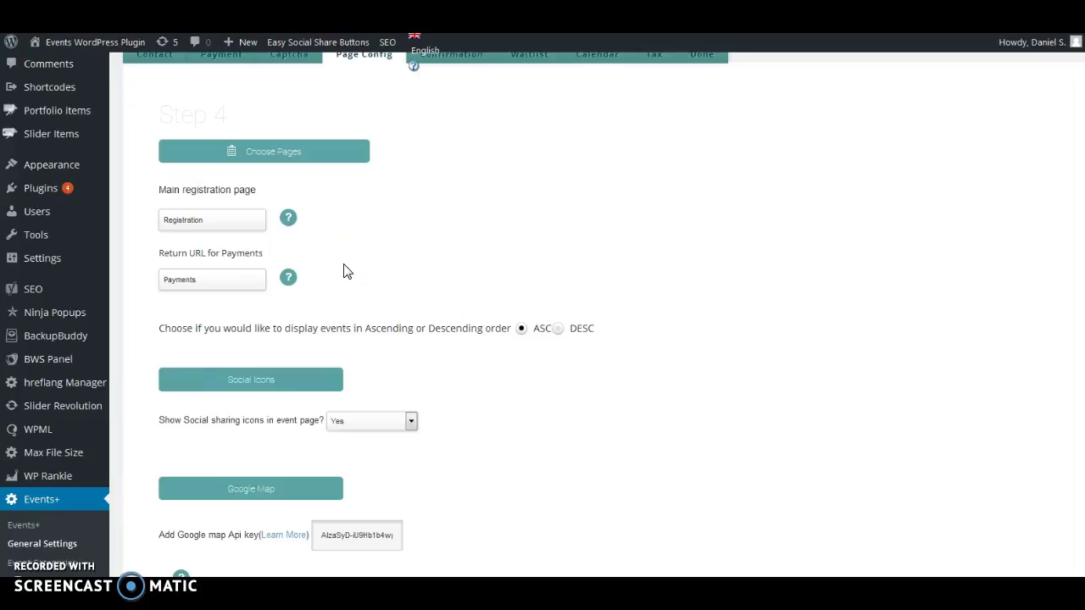
{"action": "left_click", "coordinate": [249, 288]}
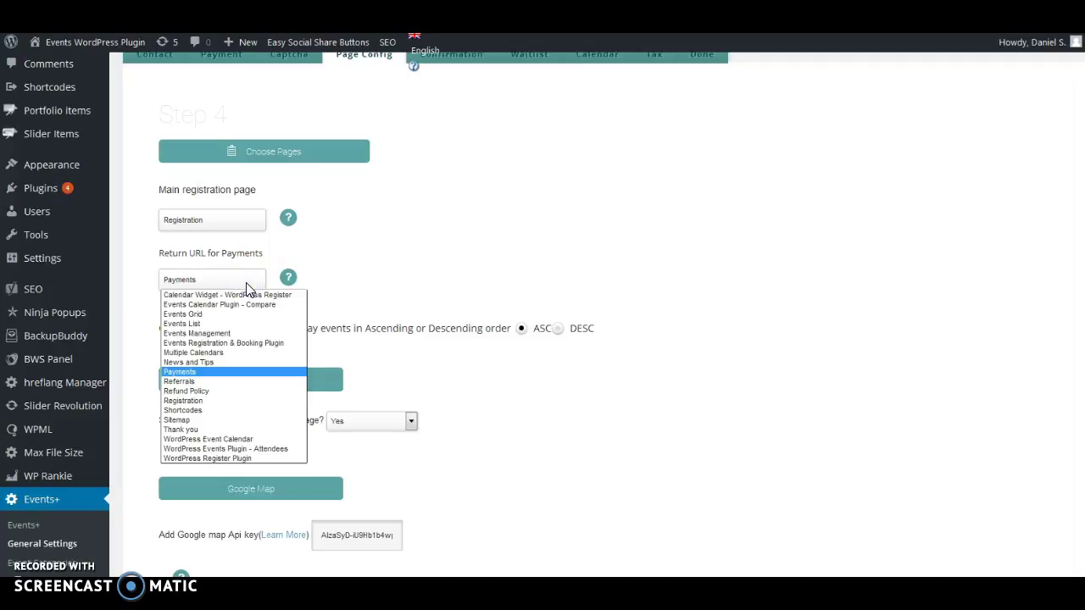
{"action": "left_click", "coordinate": [211, 429]}
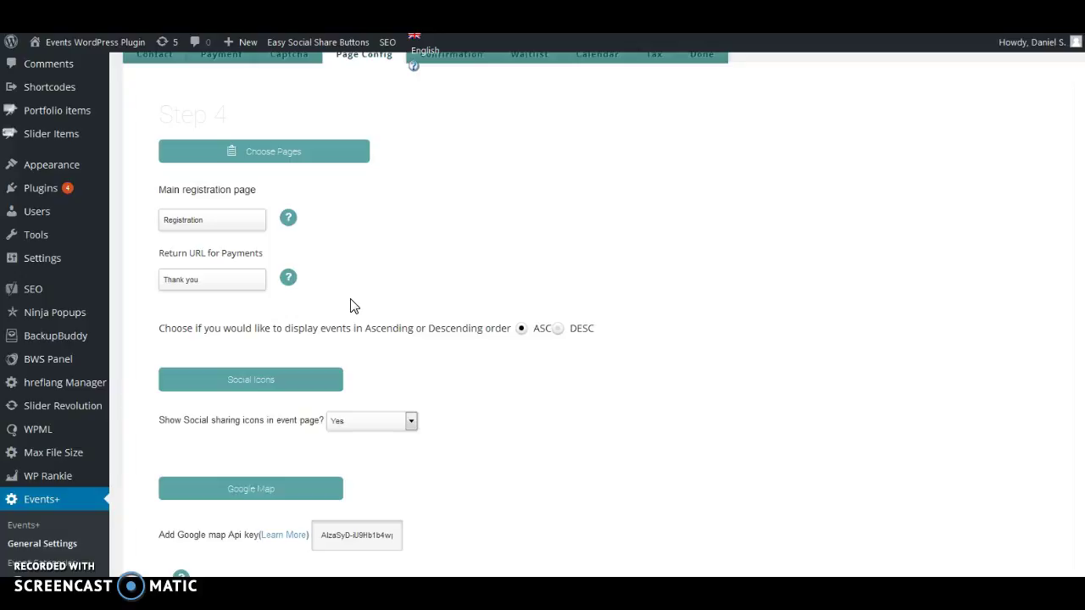
Keep Show Social sharing icons at Yes and move on to the Confirmation step
{"action": "scroll", "coordinate": [357, 340], "scroll_direction": "down", "scroll_amount": 1}
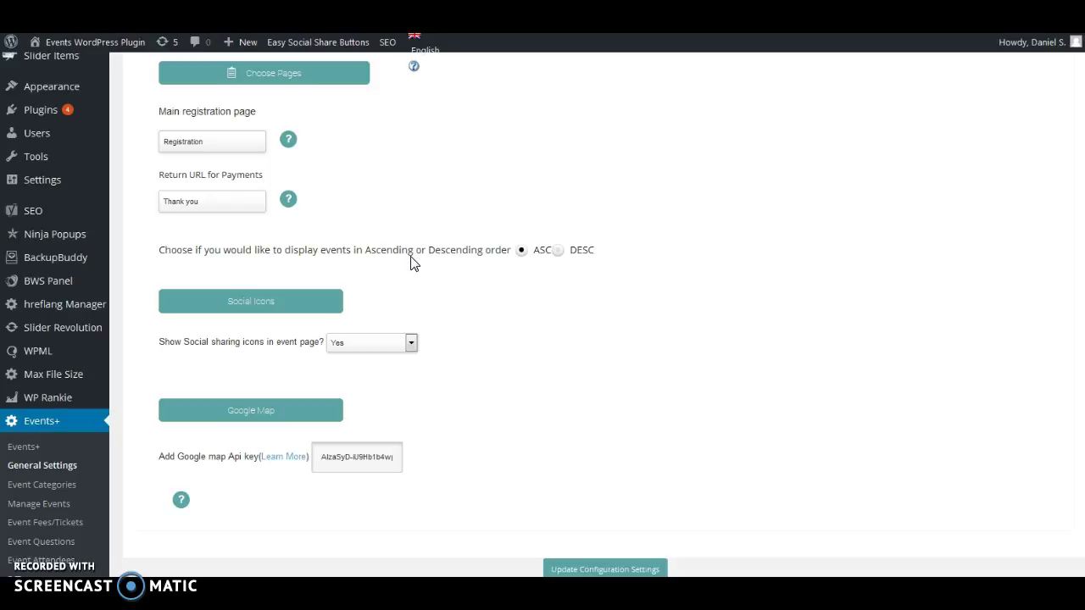
{"action": "scroll", "coordinate": [411, 263], "scroll_direction": "down", "scroll_amount": 2}
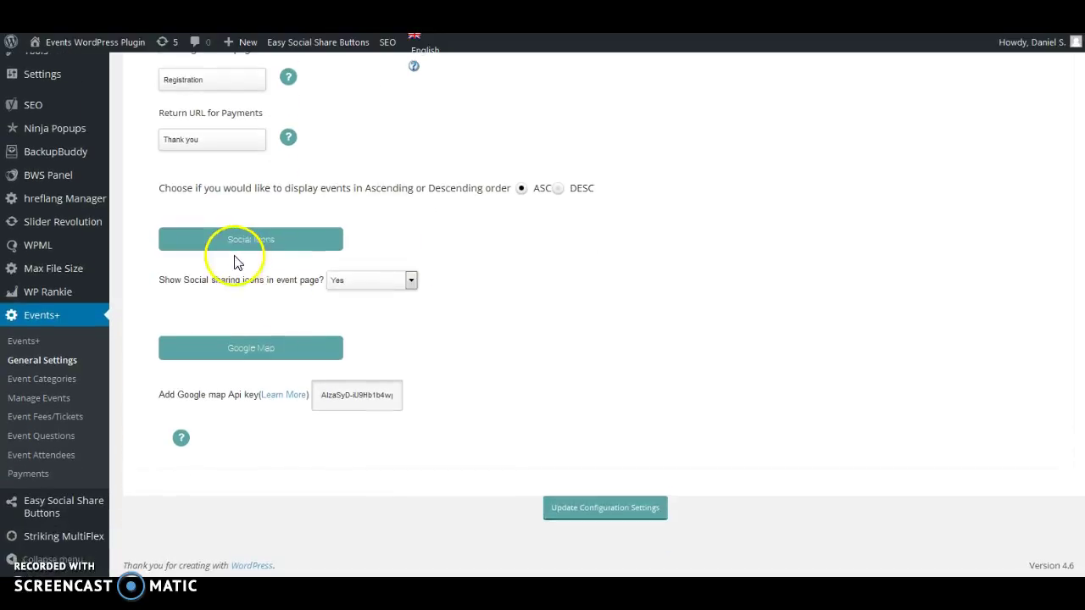
{"action": "left_click", "coordinate": [410, 281]}
{"action": "left_click", "coordinate": [410, 281]}
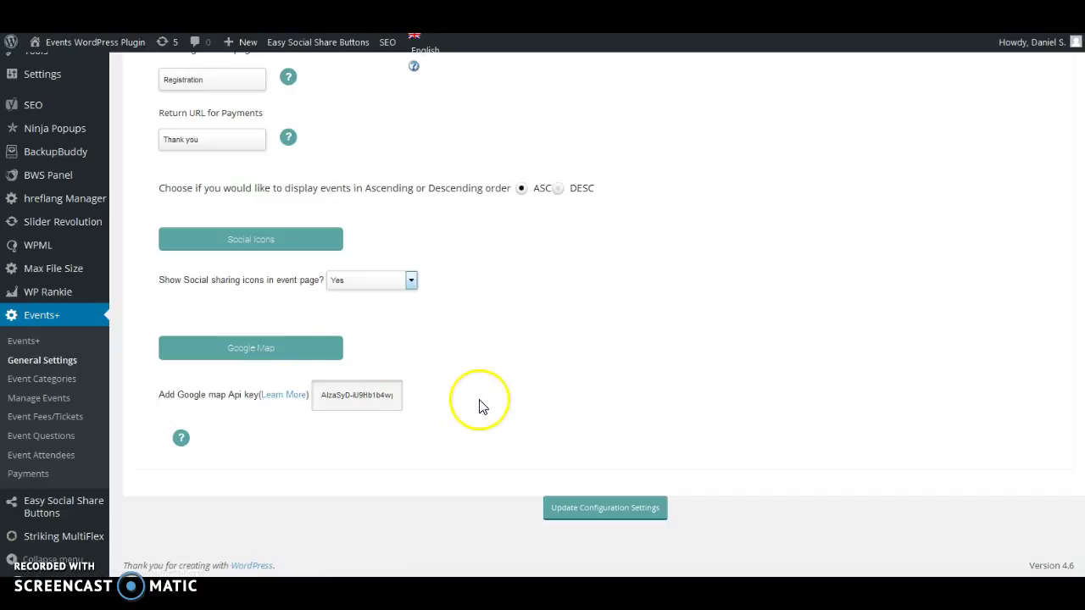
{"action": "scroll", "coordinate": [467, 417], "scroll_direction": "up", "scroll_amount": 5}
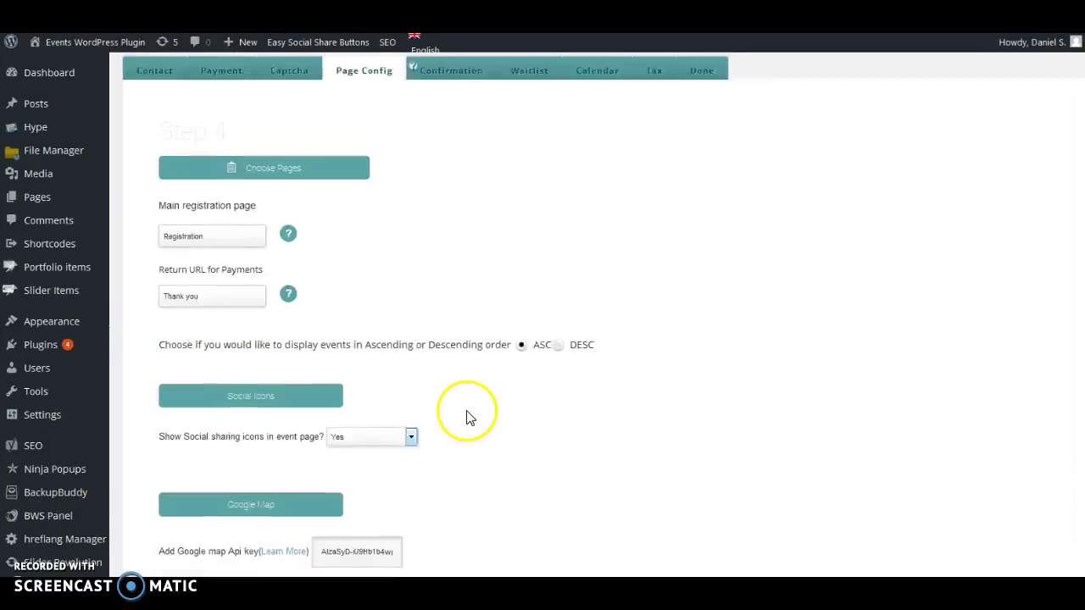
{"action": "left_click", "coordinate": [452, 210]}
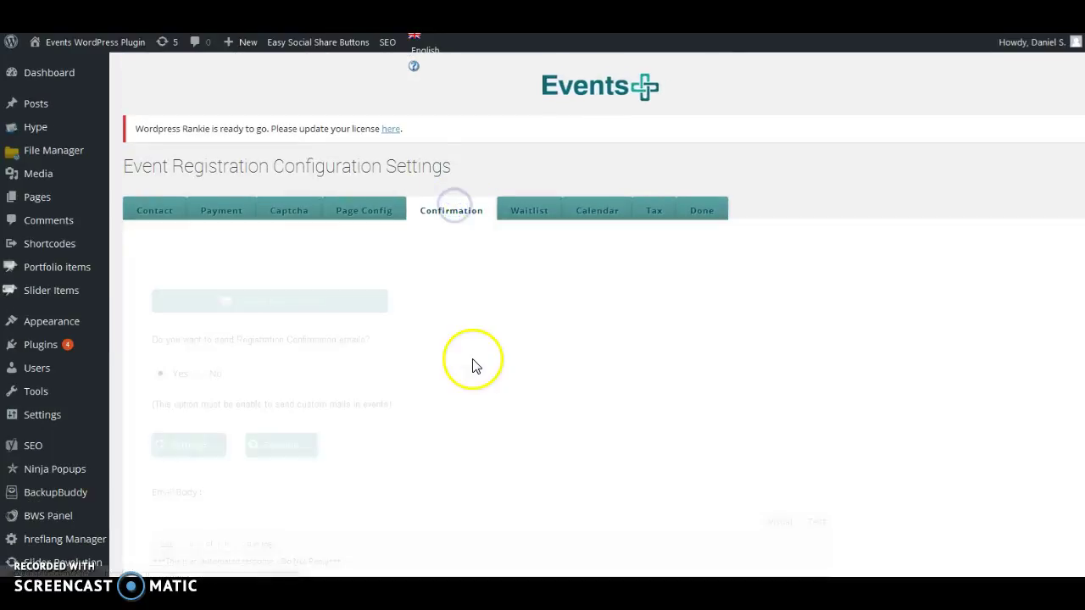
{"action": "scroll", "coordinate": [455, 339], "scroll_direction": "down", "scroll_amount": 1}
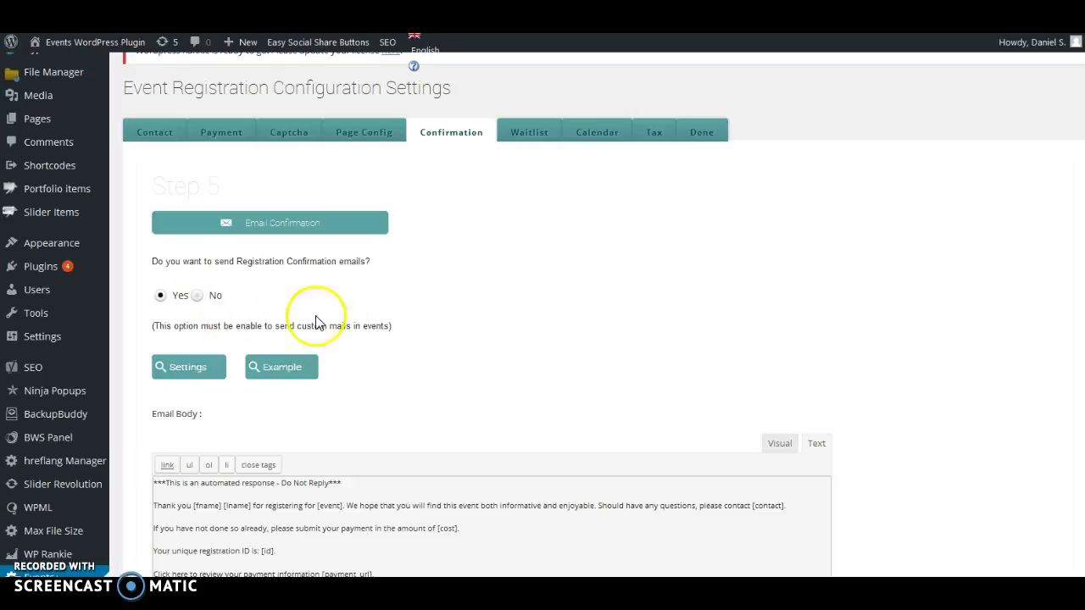
{"action": "scroll", "coordinate": [381, 318], "scroll_direction": "down", "scroll_amount": 1}
{"action": "scroll", "coordinate": [373, 312], "scroll_direction": "down", "scroll_amount": 2}
{"action": "scroll", "coordinate": [383, 291], "scroll_direction": "up", "scroll_amount": 1}
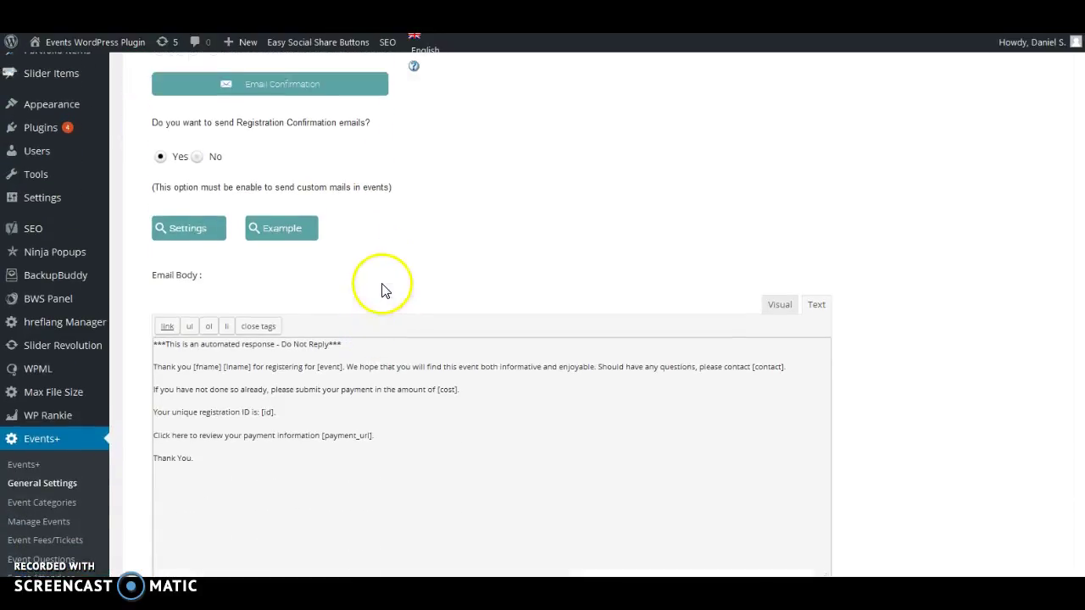
{"action": "left_click", "coordinate": [194, 295]}
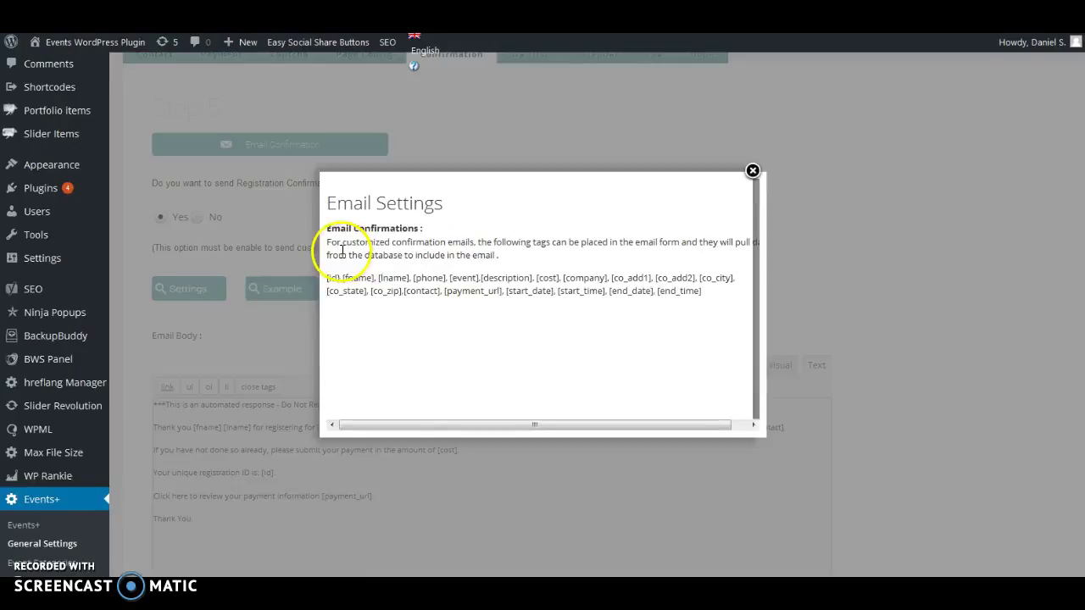
{"action": "left_click_drag", "start_coordinate": [329, 278], "coordinate": [716, 301]}
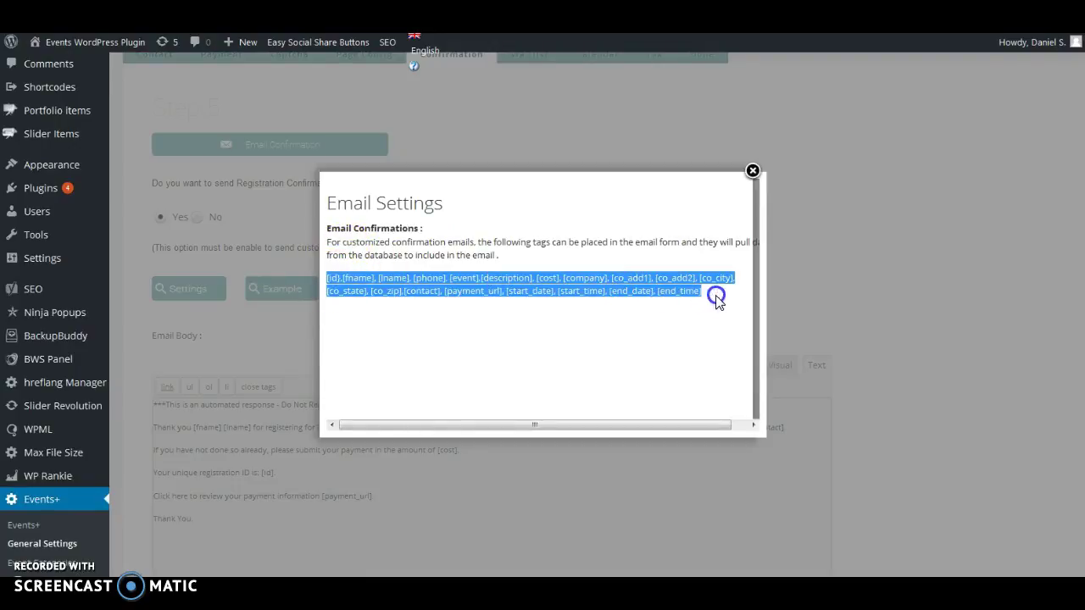
{"action": "left_click", "coordinate": [352, 284]}
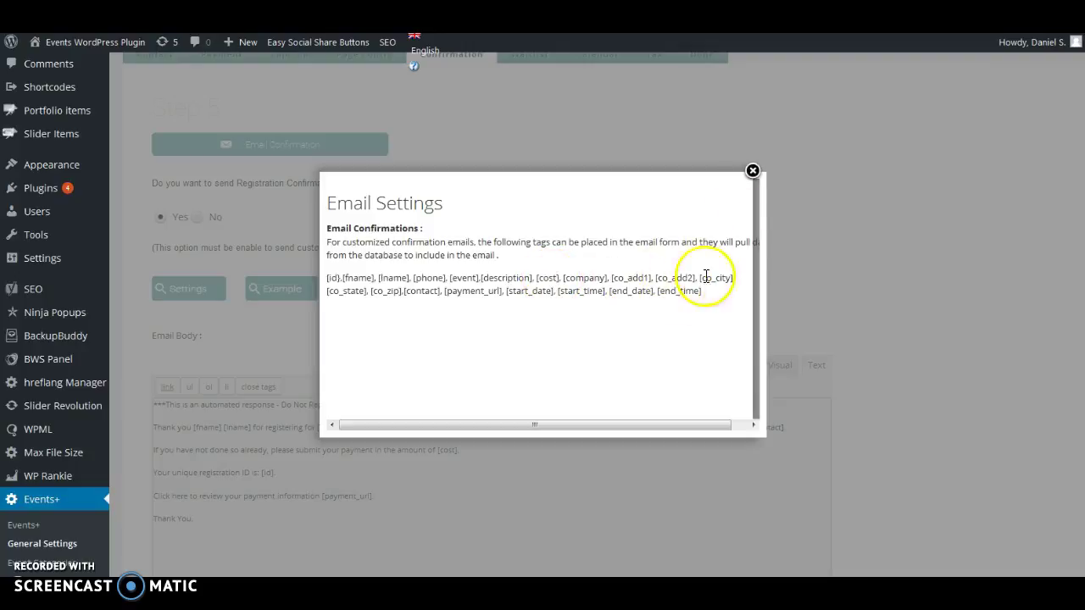
{"action": "left_click", "coordinate": [752, 174]}
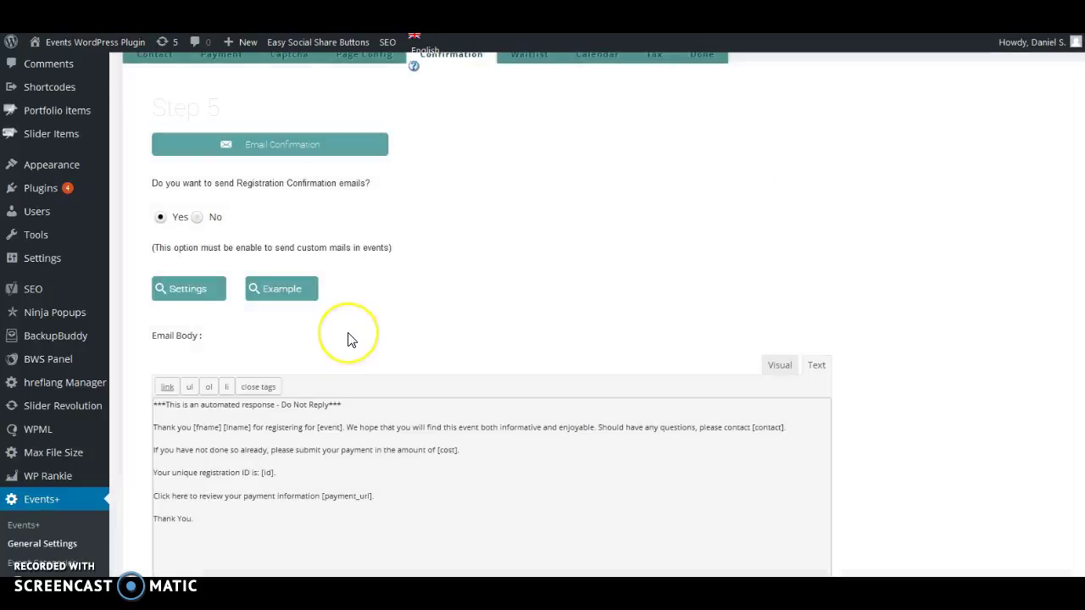
{"action": "left_click", "coordinate": [304, 296]}
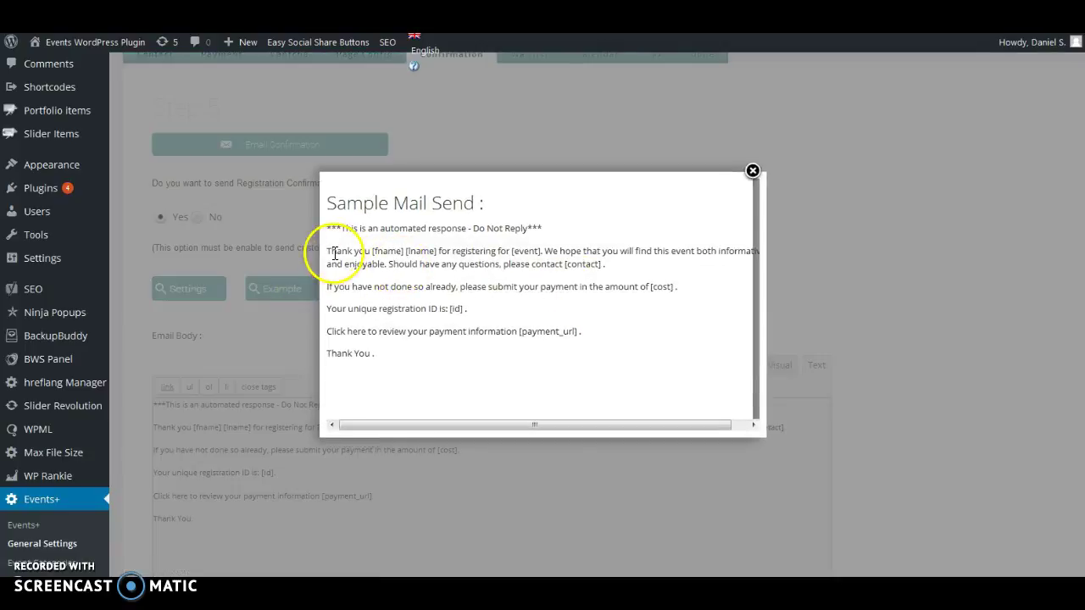
{"action": "left_click_drag", "start_coordinate": [324, 251], "coordinate": [568, 334]}
{"action": "left_click", "coordinate": [754, 169]}
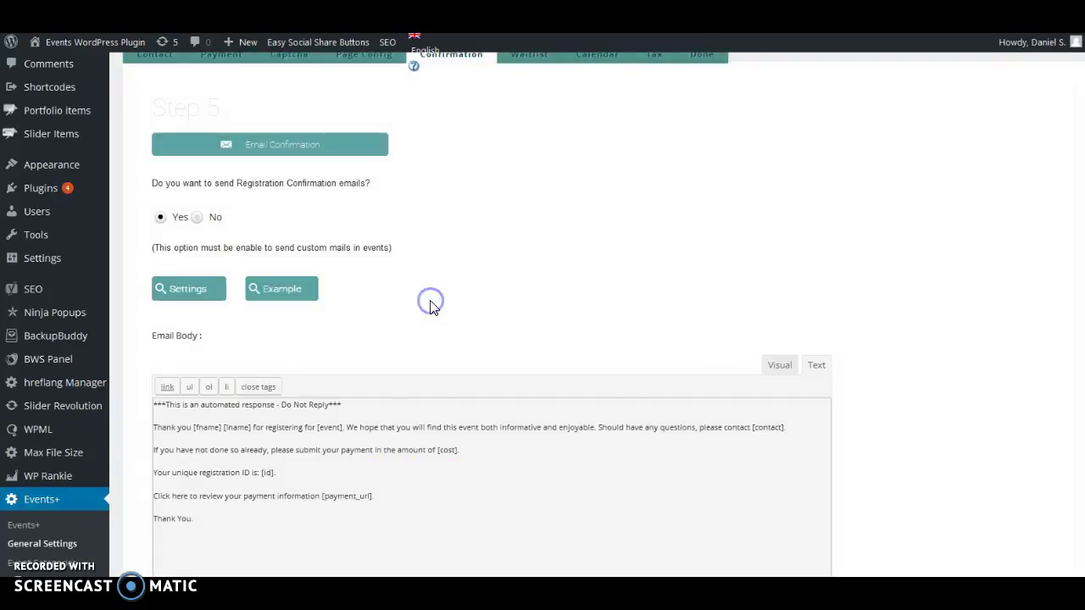
{"action": "scroll", "coordinate": [429, 301], "scroll_direction": "down", "scroll_amount": 3}
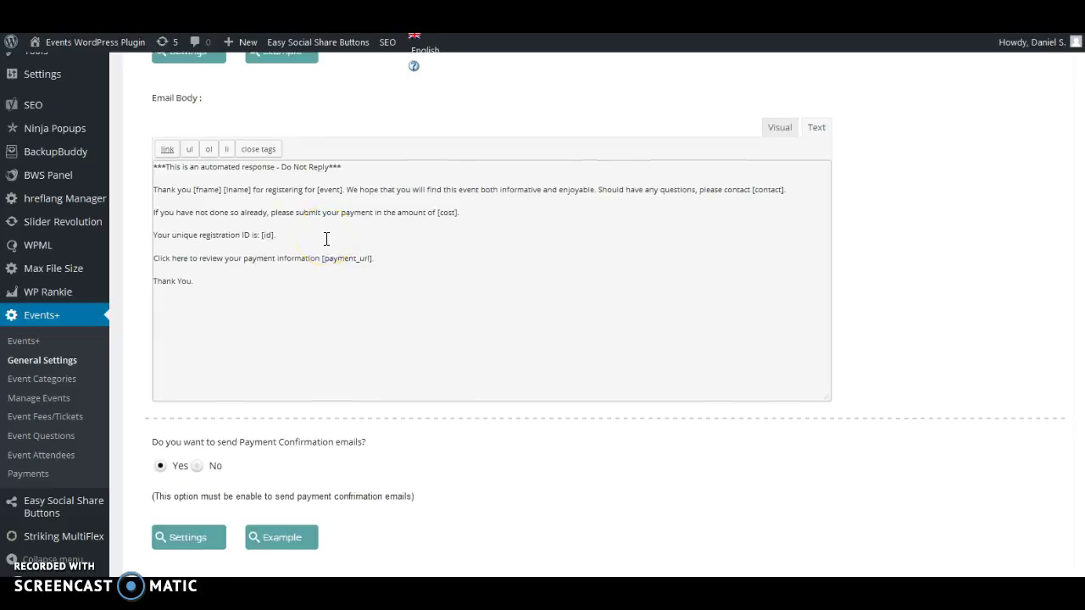
{"action": "scroll", "coordinate": [463, 314], "scroll_direction": "down", "scroll_amount": 4}
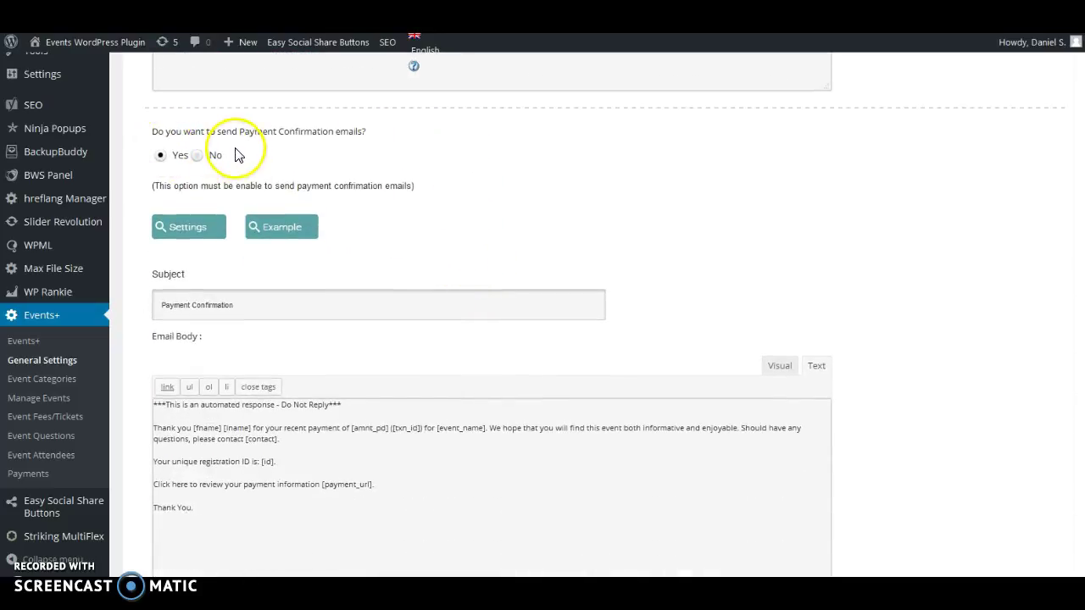
{"action": "scroll", "coordinate": [443, 266], "scroll_direction": "up", "scroll_amount": 2}
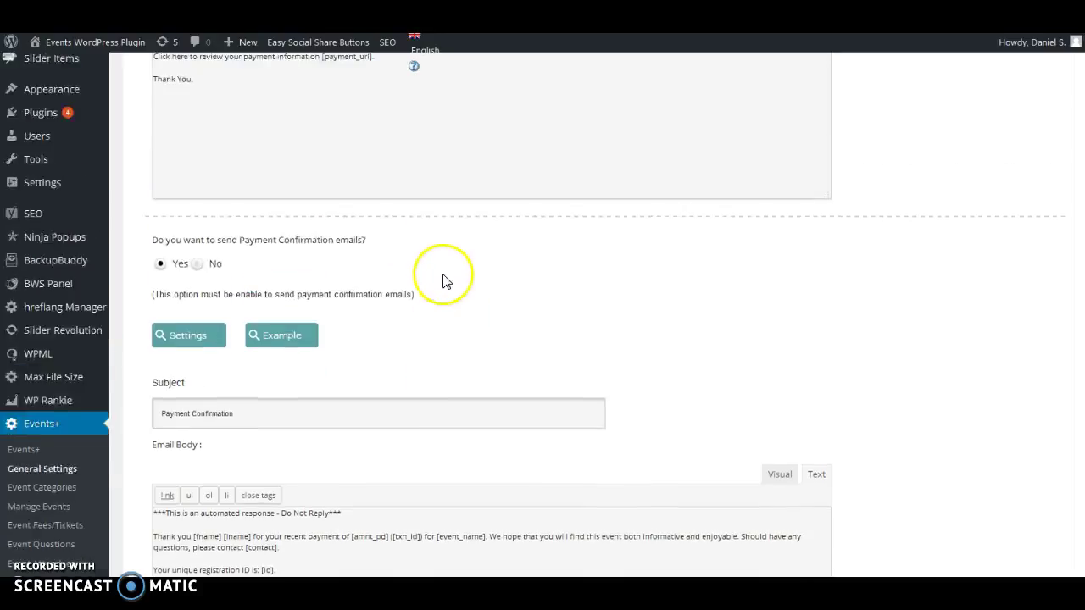
{"action": "scroll", "coordinate": [388, 271], "scroll_direction": "up", "scroll_amount": 5}
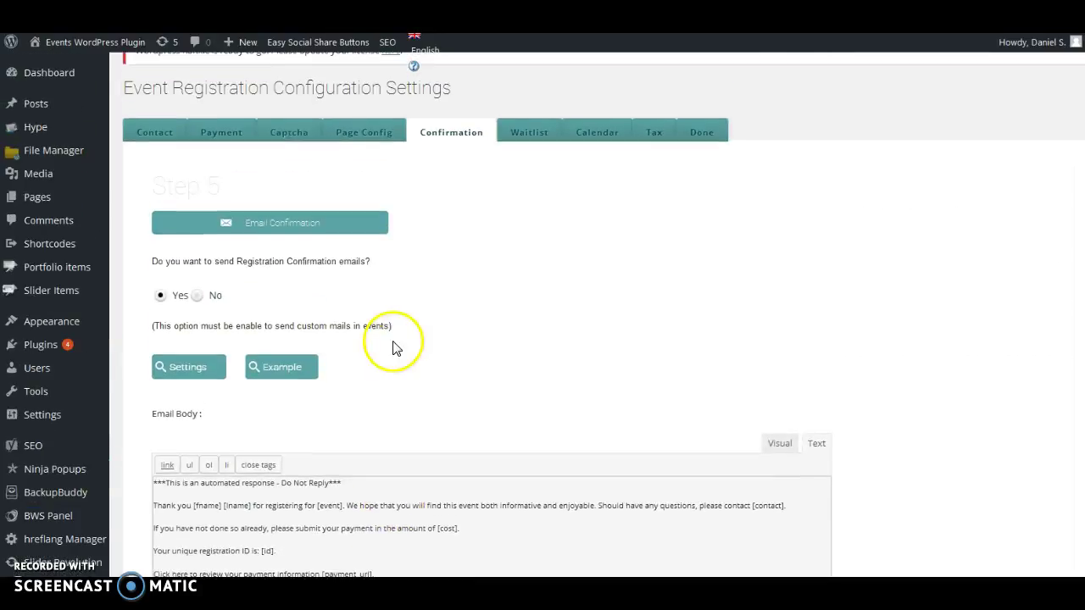
{"action": "scroll", "coordinate": [408, 334], "scroll_direction": "down", "scroll_amount": 4}
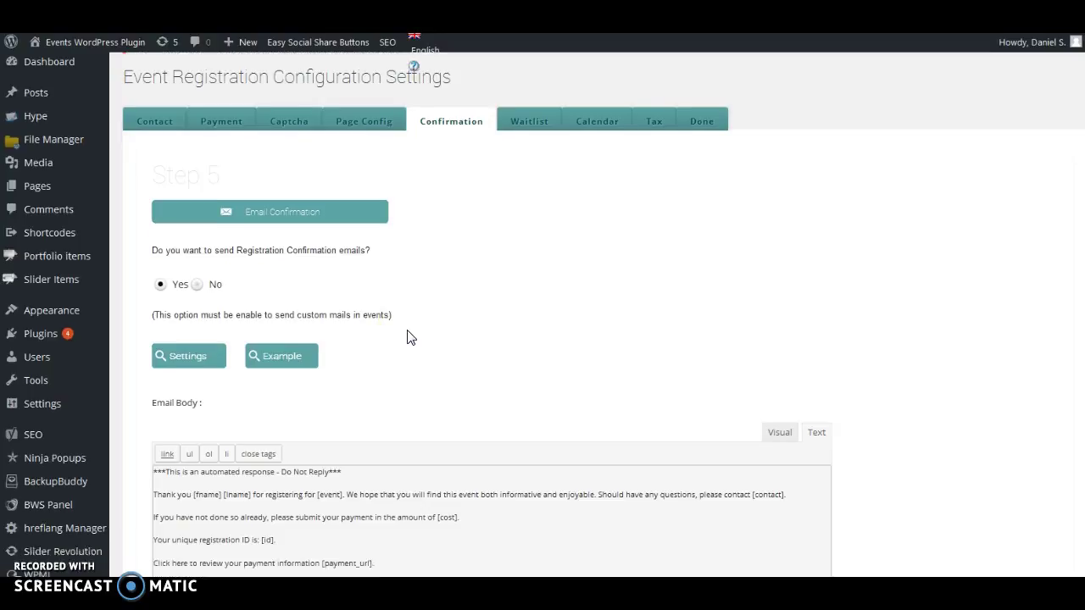
{"action": "scroll", "coordinate": [410, 335], "scroll_direction": "down", "scroll_amount": 4}
{"action": "scroll", "coordinate": [356, 327], "scroll_direction": "up", "scroll_amount": 1}
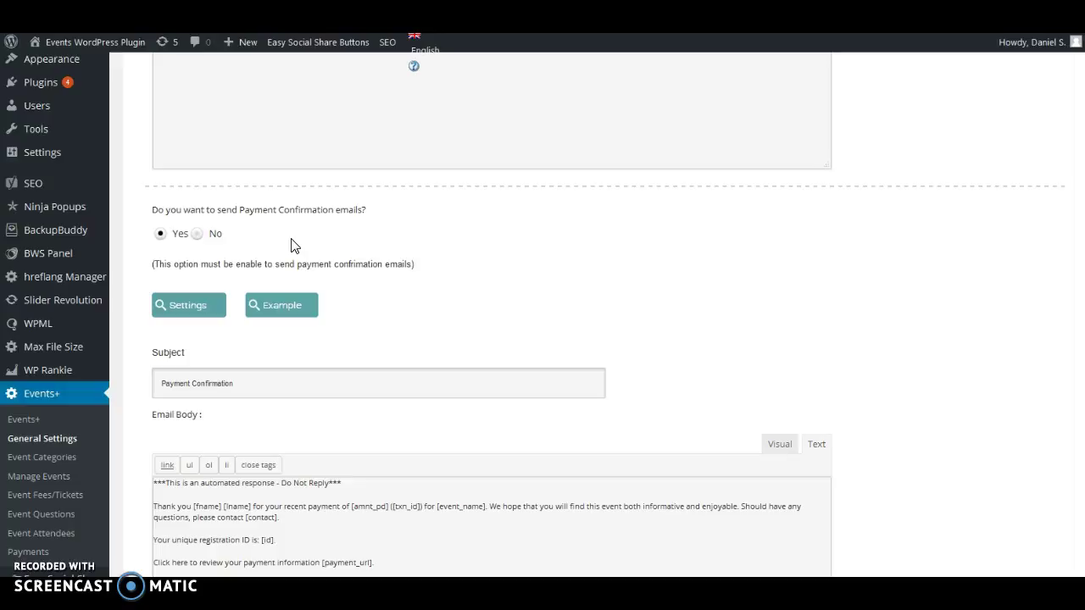
{"action": "scroll", "coordinate": [293, 244], "scroll_direction": "down", "scroll_amount": 5}
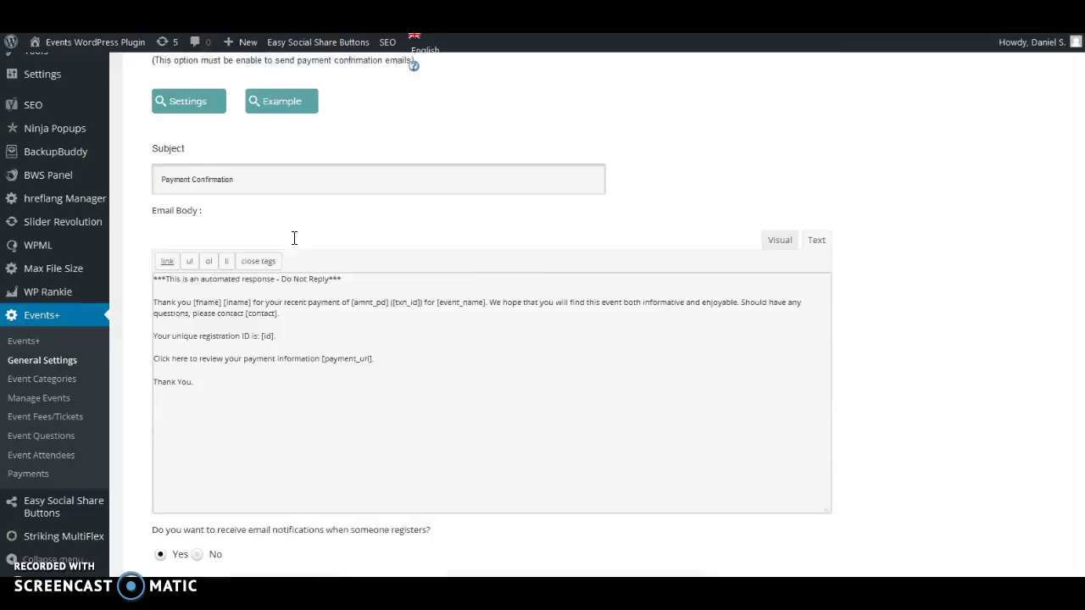
{"action": "left_click", "coordinate": [242, 146]}
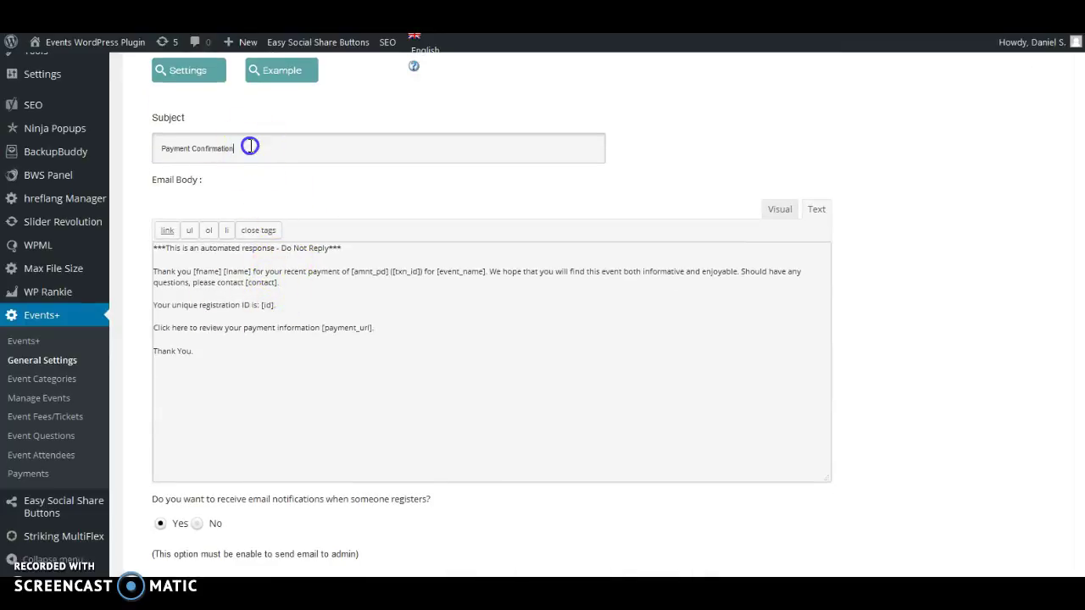
{"action": "scroll", "coordinate": [305, 227], "scroll_direction": "up", "scroll_amount": 1}
{"action": "scroll", "coordinate": [292, 229], "scroll_direction": "up", "scroll_amount": 1}
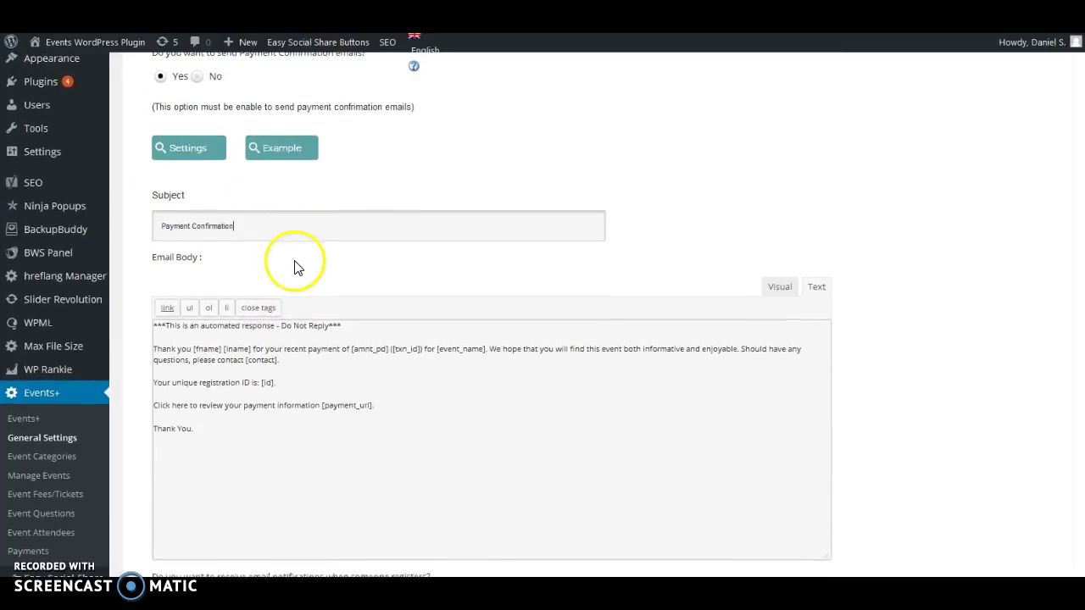
{"action": "scroll", "coordinate": [309, 301], "scroll_direction": "down", "scroll_amount": 1}
{"action": "left_click", "coordinate": [348, 318]}
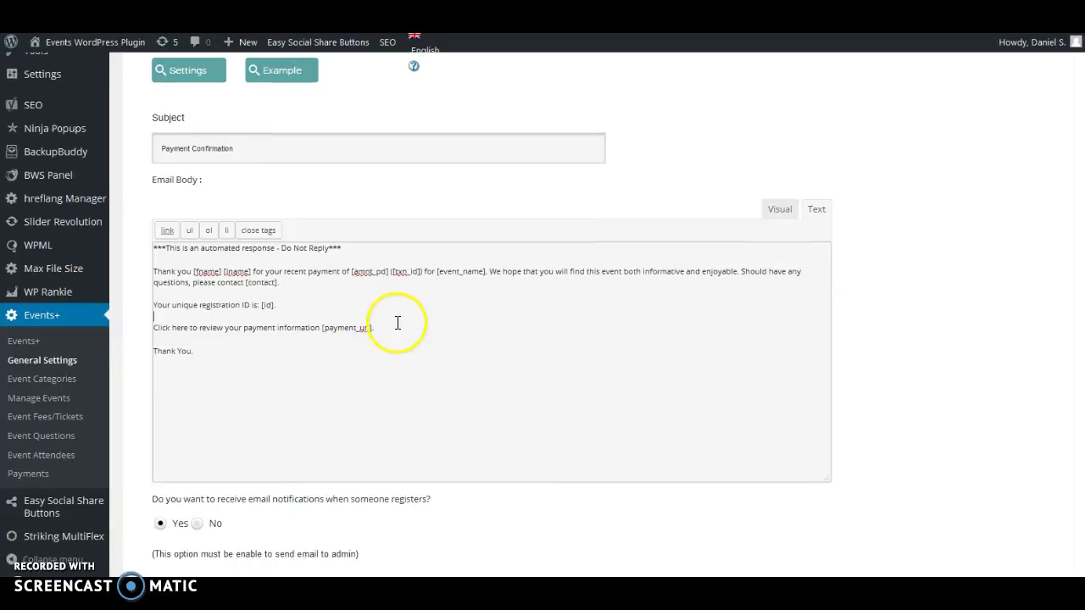
{"action": "left_click", "coordinate": [352, 272]}
{"action": "left_click", "coordinate": [407, 273]}
{"action": "left_click", "coordinate": [217, 273]}
{"action": "left_click", "coordinate": [238, 272]}
{"action": "left_click", "coordinate": [465, 273]}
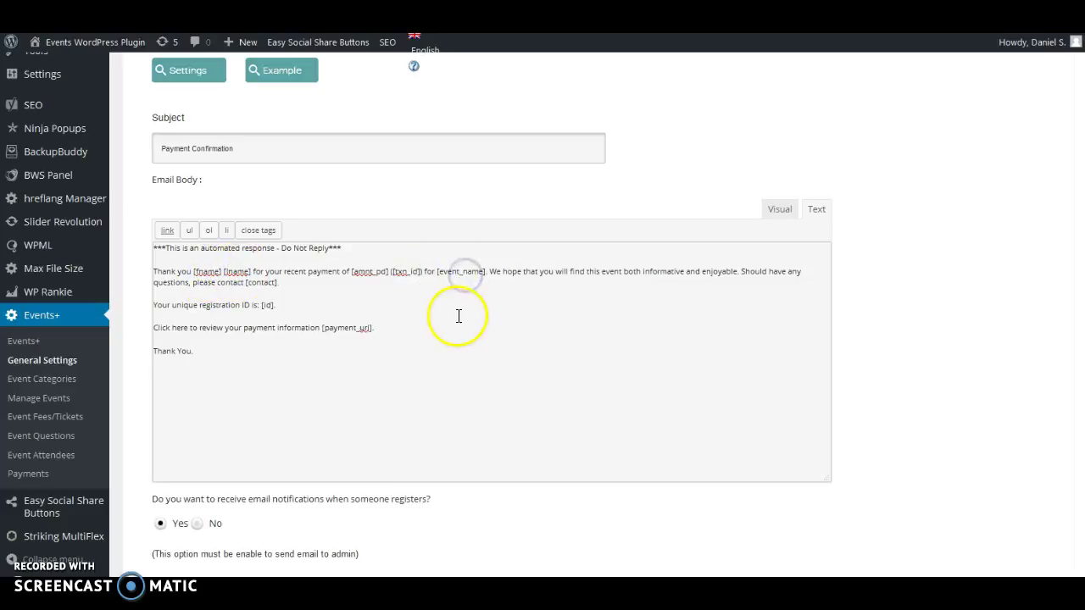
{"action": "scroll", "coordinate": [356, 343], "scroll_direction": "up", "scroll_amount": 1}
{"action": "scroll", "coordinate": [308, 331], "scroll_direction": "down", "scroll_amount": 2}
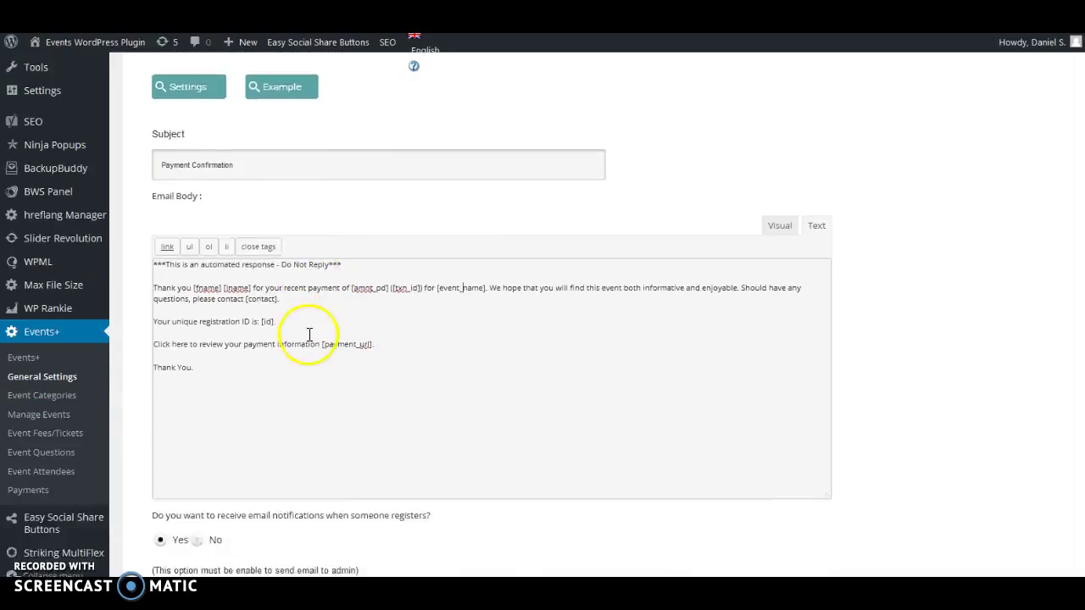
{"action": "scroll", "coordinate": [297, 298], "scroll_direction": "down", "scroll_amount": 2}
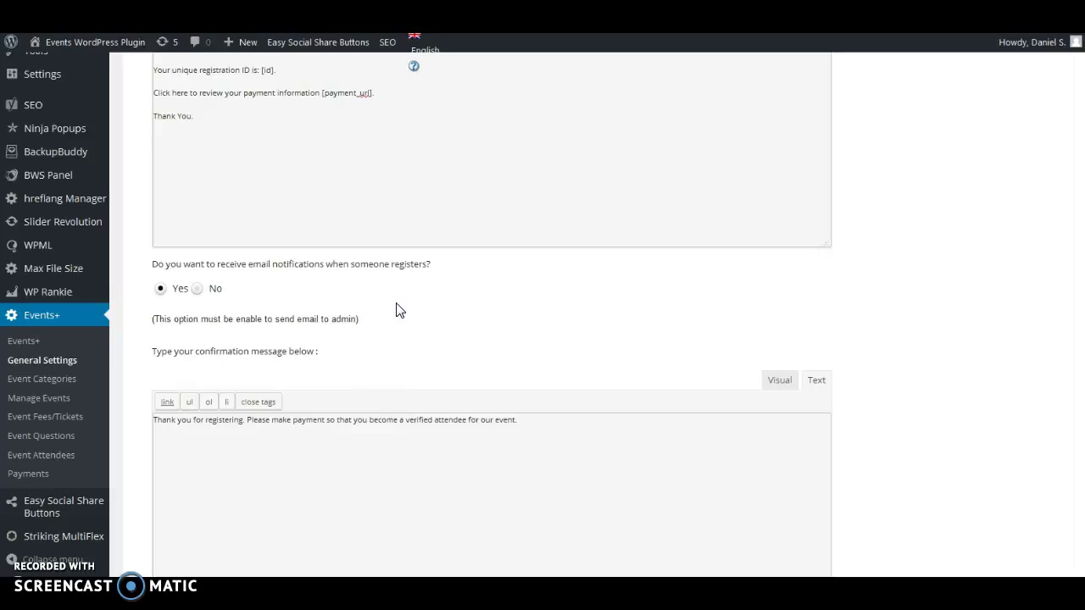
Delete the payment request sentence, leaving 'Thank you for registering.' as the confirmation message
{"action": "scroll", "coordinate": [398, 310], "scroll_direction": "down", "scroll_amount": 2}
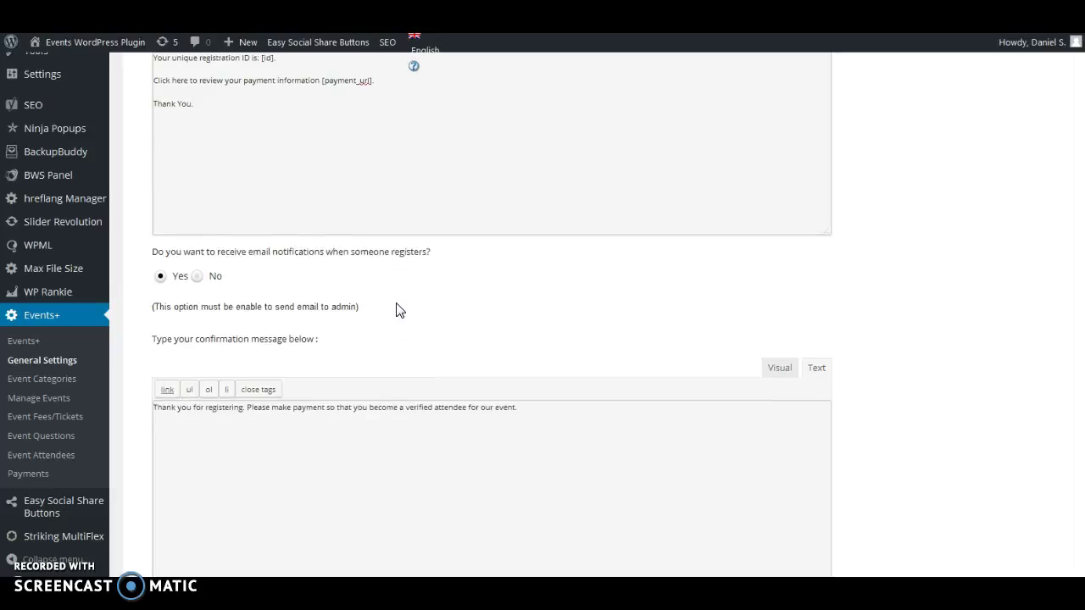
{"action": "left_click", "coordinate": [325, 306]}
{"action": "left_click", "coordinate": [533, 272]}
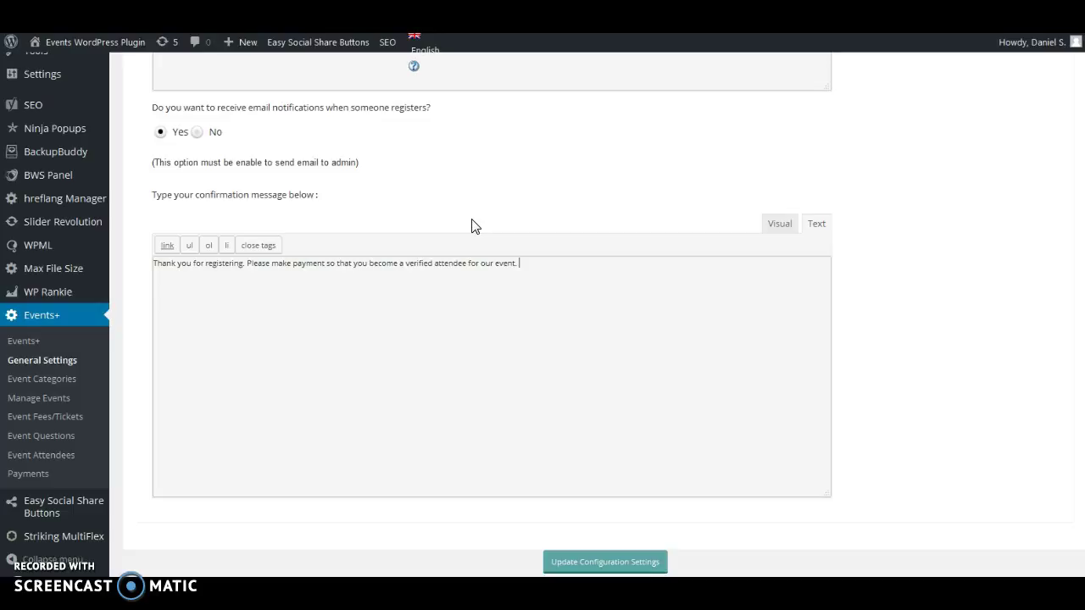
{"action": "left_click_drag", "start_coordinate": [533, 262], "coordinate": [236, 258]}
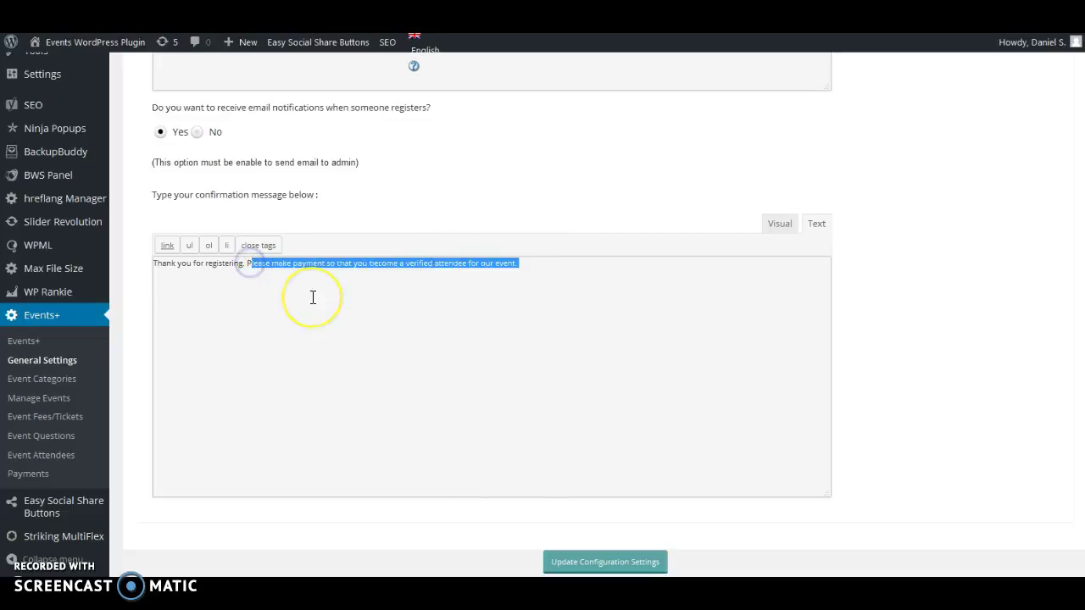
{"action": "key", "text": "BackSpace"}
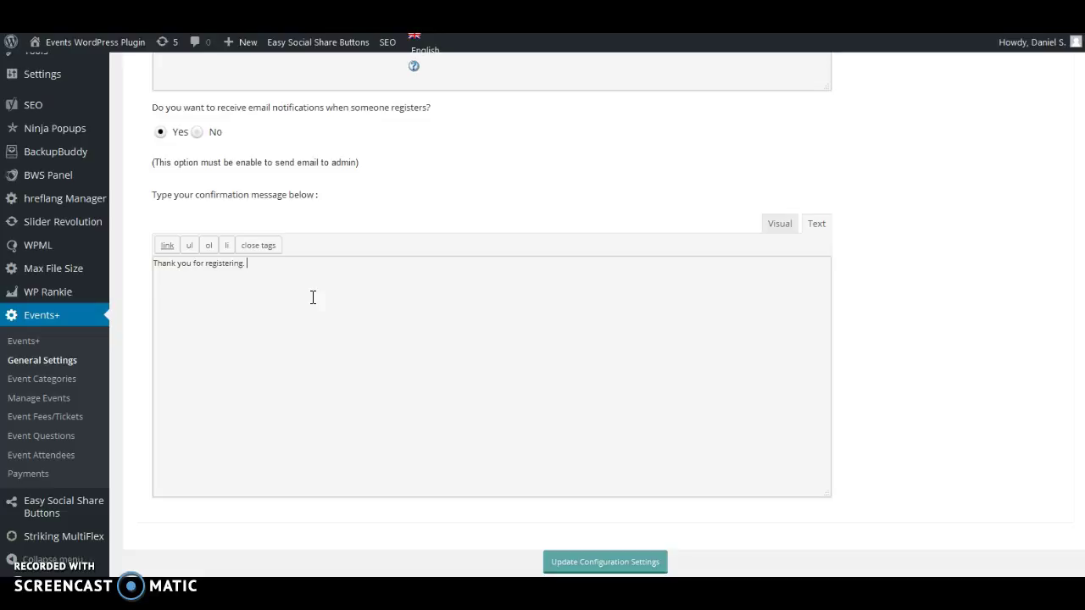
{"action": "scroll", "coordinate": [320, 375], "scroll_direction": "up", "scroll_amount": 2}
{"action": "scroll", "coordinate": [467, 344], "scroll_direction": "up", "scroll_amount": 10}
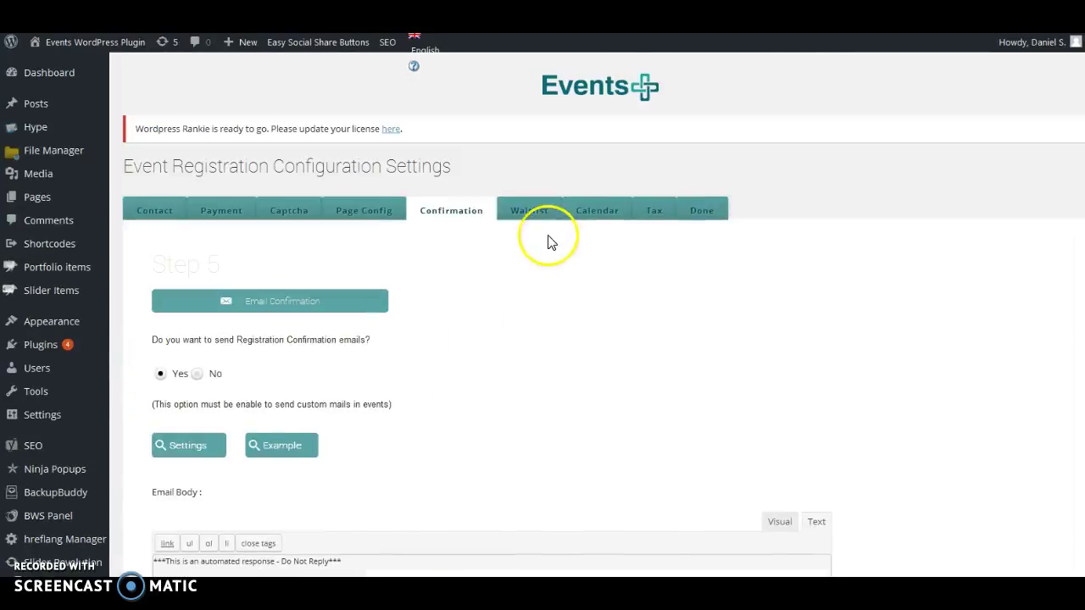
On the Waitlist step, copy the Example sample email into the Waitlist Email Body
{"action": "left_click", "coordinate": [529, 210]}
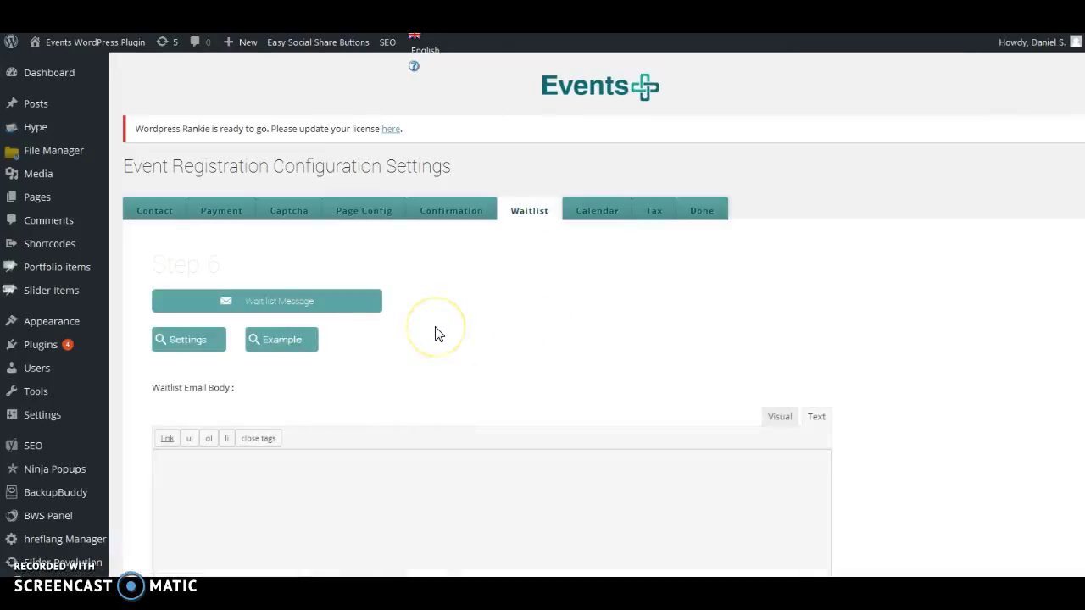
{"action": "scroll", "coordinate": [435, 334], "scroll_direction": "down", "scroll_amount": 2}
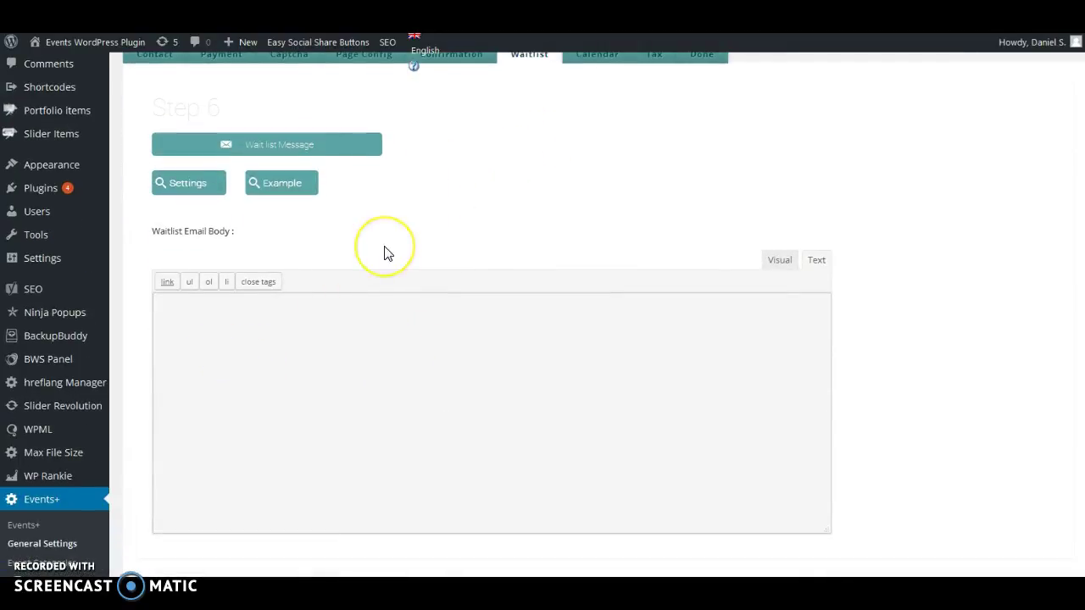
{"action": "left_click", "coordinate": [273, 183]}
{"action": "left_click_drag", "start_coordinate": [327, 194], "coordinate": [381, 288]}
{"action": "right_click", "coordinate": [387, 223]}
{"action": "left_click", "coordinate": [424, 234]}
{"action": "left_click", "coordinate": [753, 174]}
{"action": "right_click", "coordinate": [213, 323]}
{"action": "left_click", "coordinate": [255, 387]}
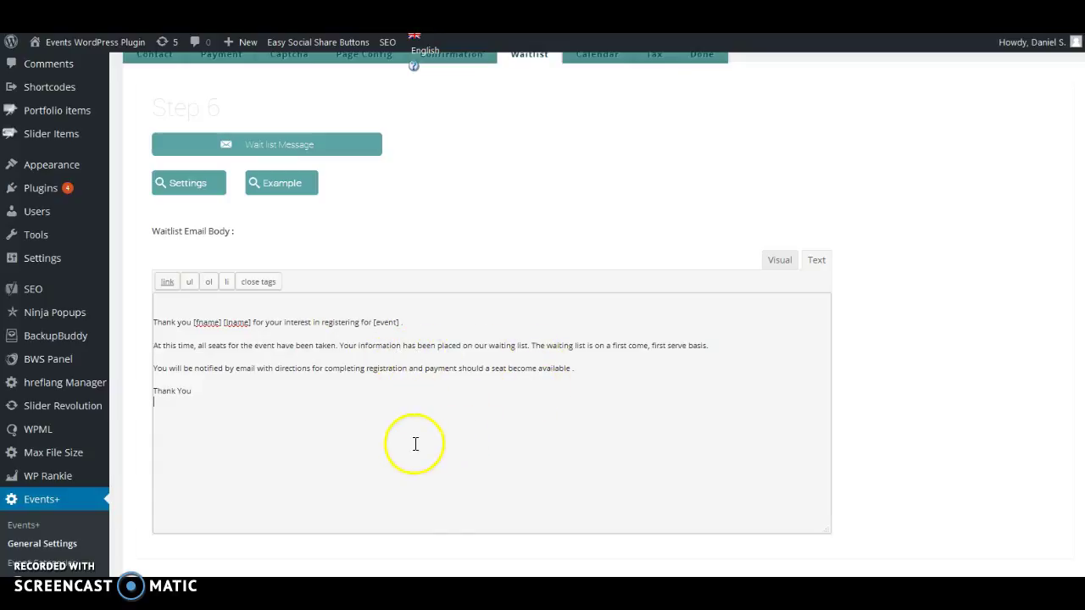
{"action": "scroll", "coordinate": [392, 438], "scroll_direction": "down", "scroll_amount": 2}
{"action": "scroll", "coordinate": [409, 435], "scroll_direction": "up", "scroll_amount": 4}
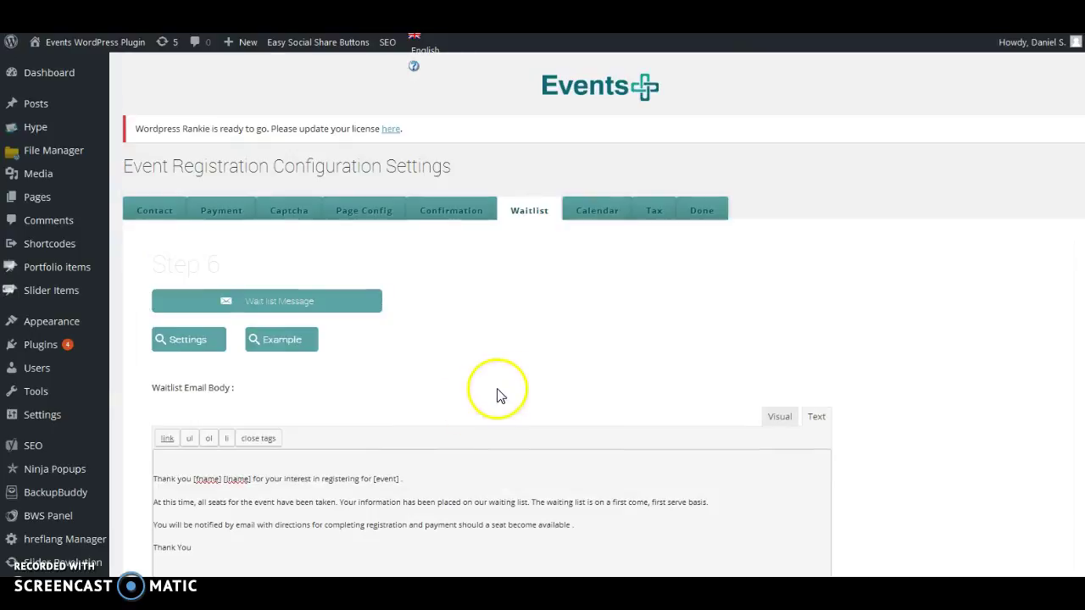
On the Calendar step, keep AM - PM time, Aug 25, 2016 dates, seats shown and Sunday week start
{"action": "left_click", "coordinate": [601, 211]}
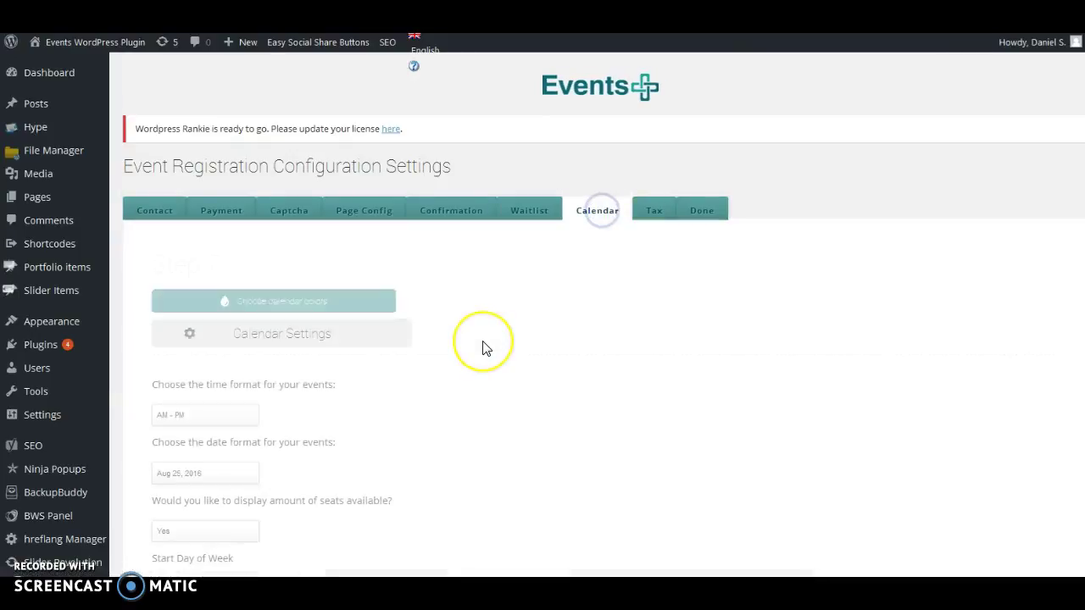
{"action": "scroll", "coordinate": [484, 347], "scroll_direction": "down", "scroll_amount": 2}
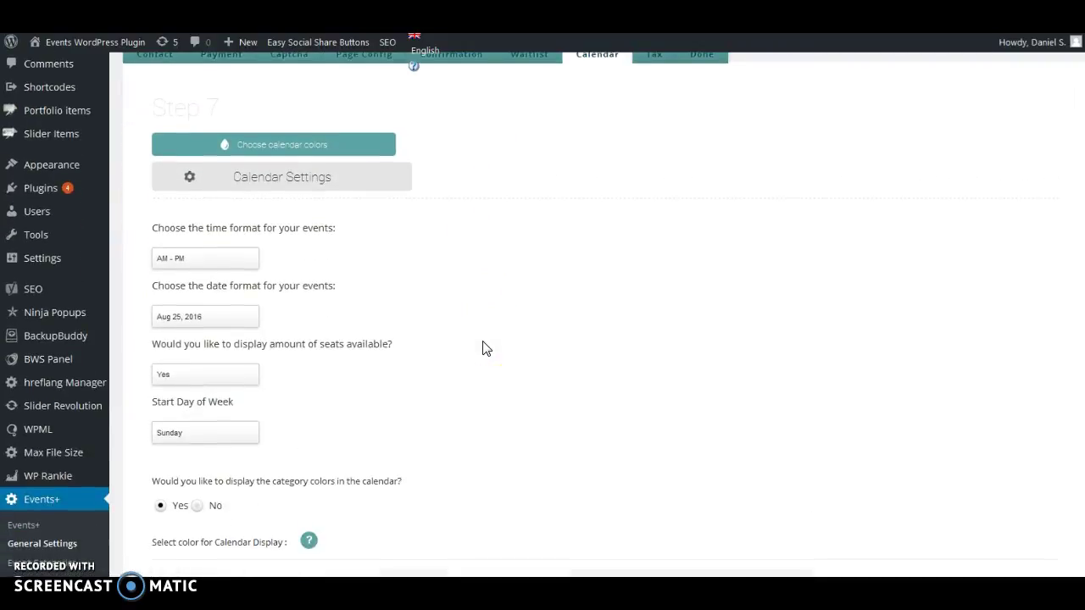
{"action": "left_click", "coordinate": [236, 259]}
{"action": "left_click", "coordinate": [235, 273]}
{"action": "scroll", "coordinate": [339, 318], "scroll_direction": "down", "scroll_amount": 1}
{"action": "left_click", "coordinate": [240, 245]}
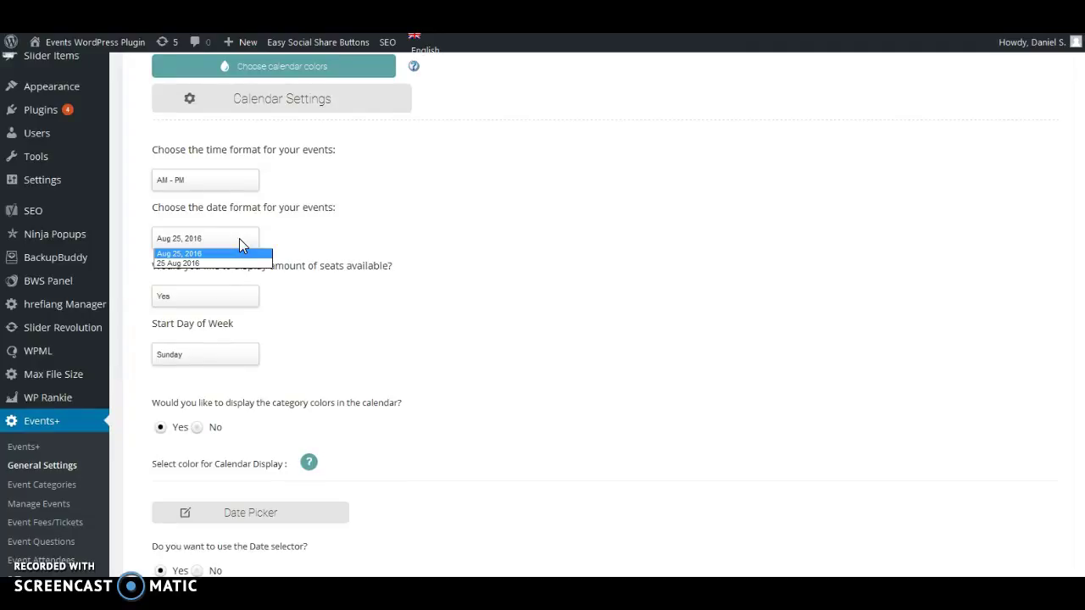
{"action": "left_click", "coordinate": [321, 245]}
{"action": "scroll", "coordinate": [323, 254], "scroll_direction": "down", "scroll_amount": 1}
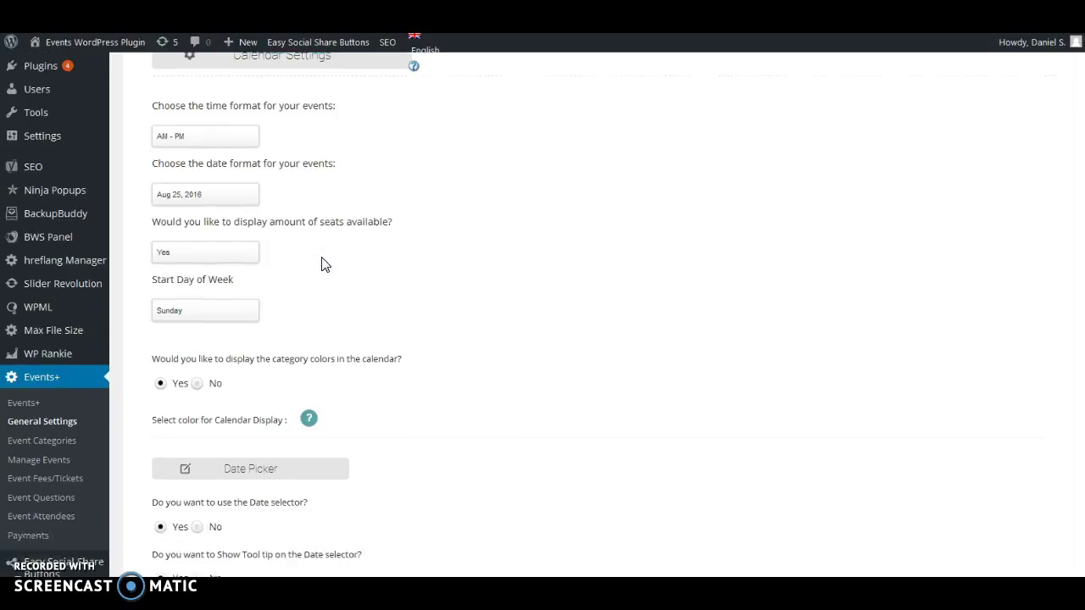
{"action": "left_click", "coordinate": [241, 219]}
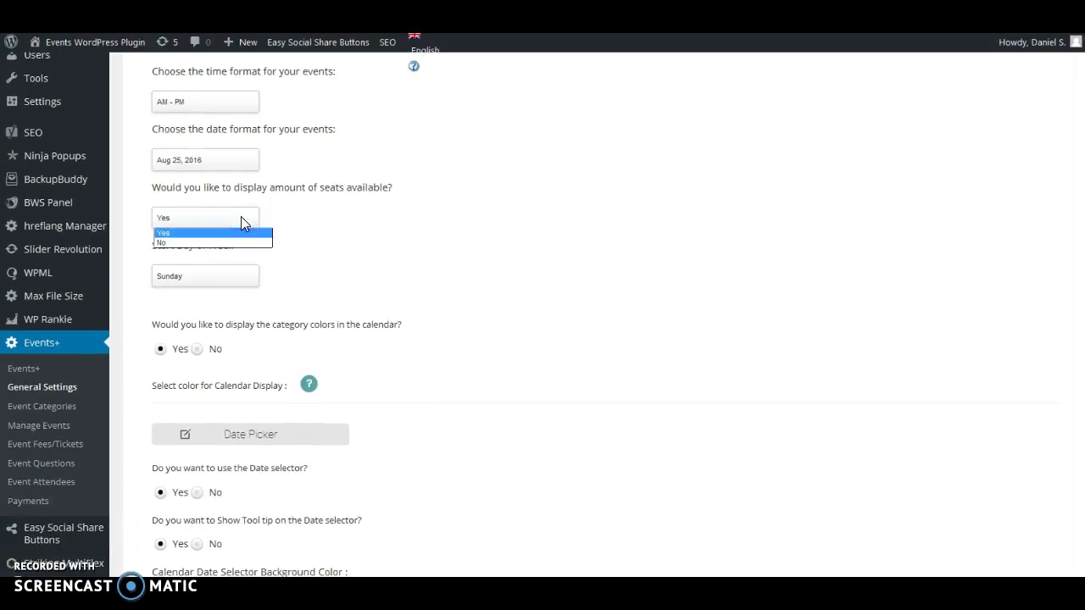
{"action": "left_click", "coordinate": [331, 224]}
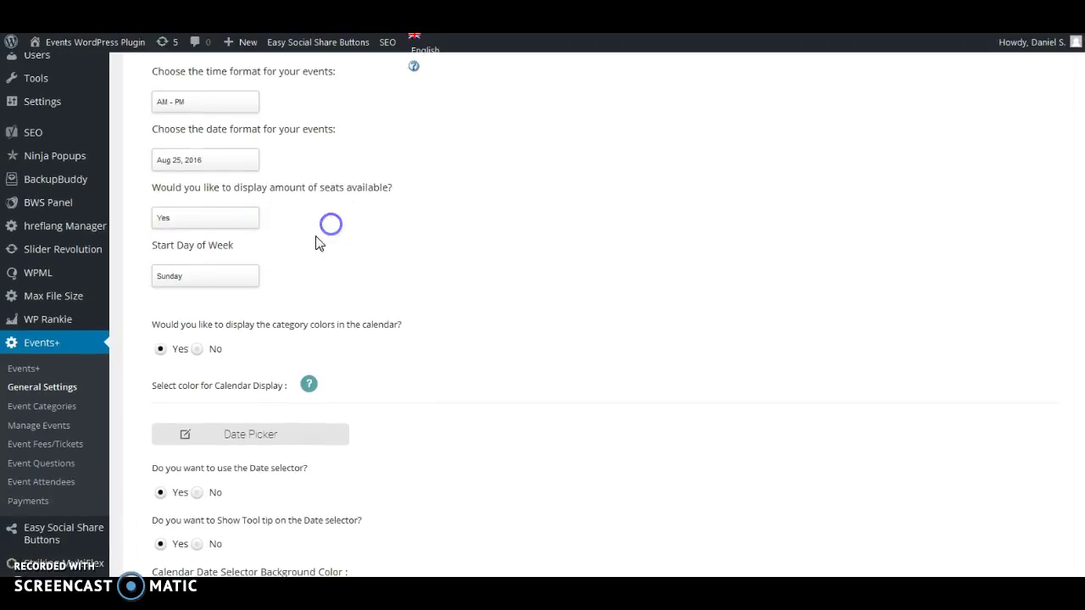
{"action": "left_click", "coordinate": [243, 275]}
{"action": "left_click", "coordinate": [356, 277]}
Inspect the colour pickers for the date selector, day header and current day backgrounds
{"action": "scroll", "coordinate": [364, 271], "scroll_direction": "down", "scroll_amount": 3}
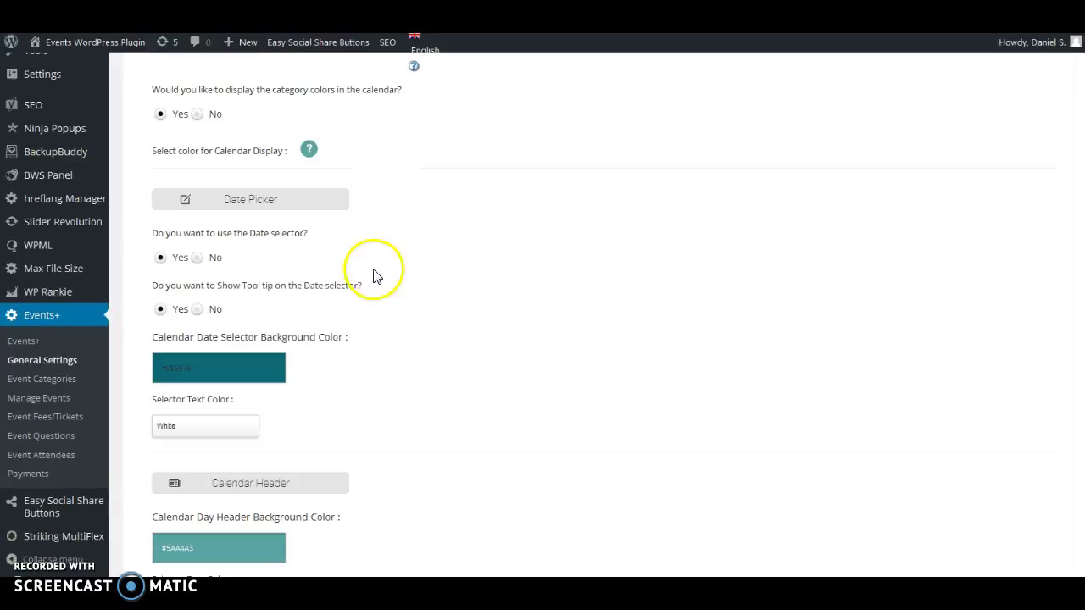
{"action": "left_click", "coordinate": [307, 152]}
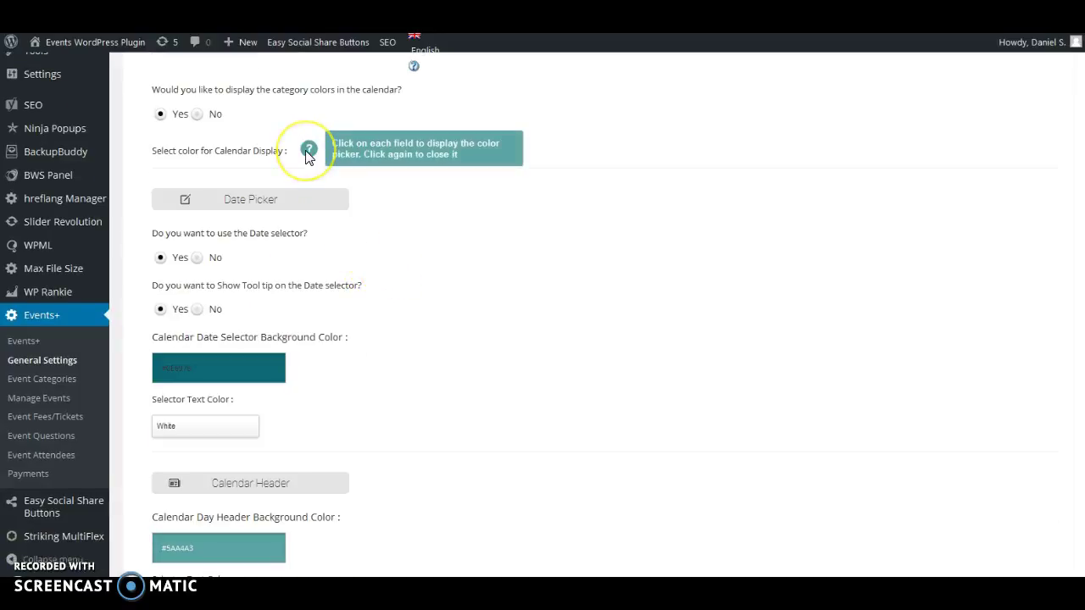
{"action": "scroll", "coordinate": [339, 267], "scroll_direction": "down", "scroll_amount": 2}
{"action": "left_click", "coordinate": [229, 216]}
{"action": "scroll", "coordinate": [382, 227], "scroll_direction": "down", "scroll_amount": 3}
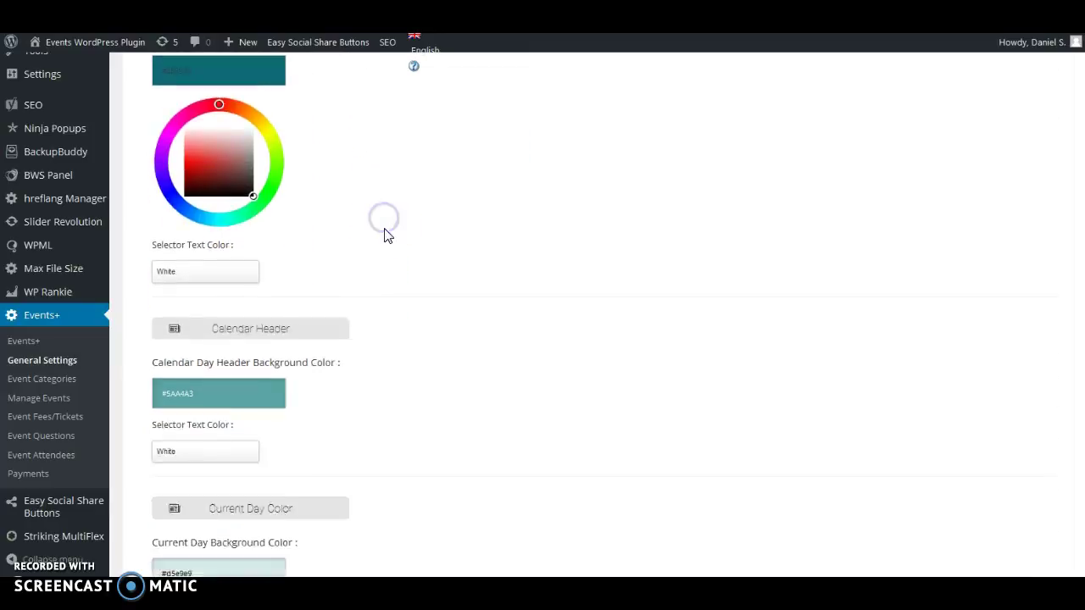
{"action": "left_click", "coordinate": [221, 301]}
{"action": "scroll", "coordinate": [395, 310], "scroll_direction": "down", "scroll_amount": 3}
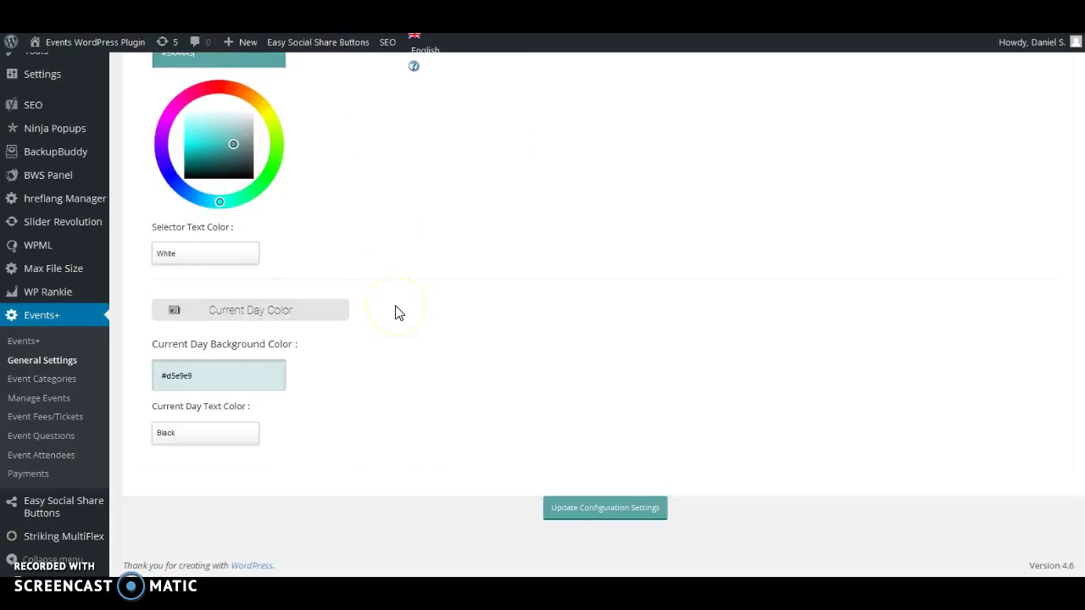
{"action": "left_click", "coordinate": [230, 375]}
{"action": "scroll", "coordinate": [489, 356], "scroll_direction": "up", "scroll_amount": 6}
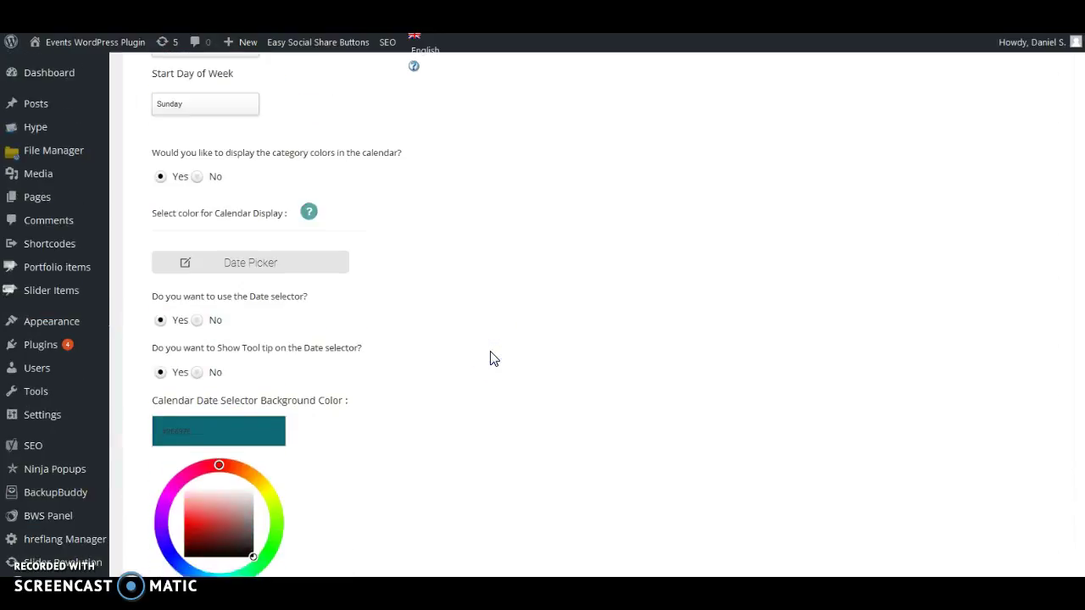
{"action": "scroll", "coordinate": [492, 359], "scroll_direction": "down", "scroll_amount": 1}
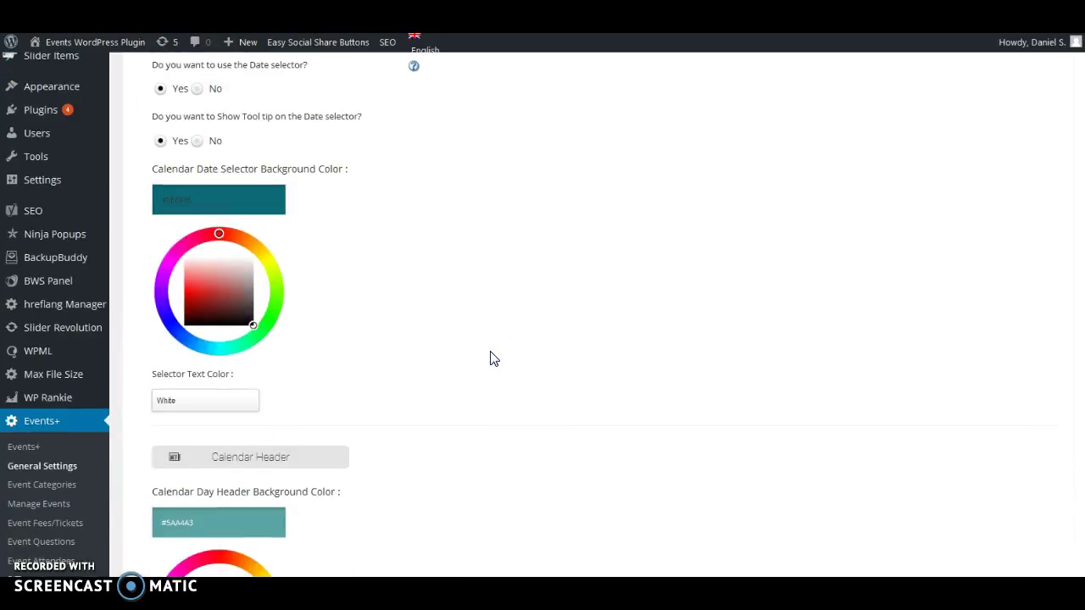
{"action": "scroll", "coordinate": [489, 358], "scroll_direction": "down", "scroll_amount": 7}
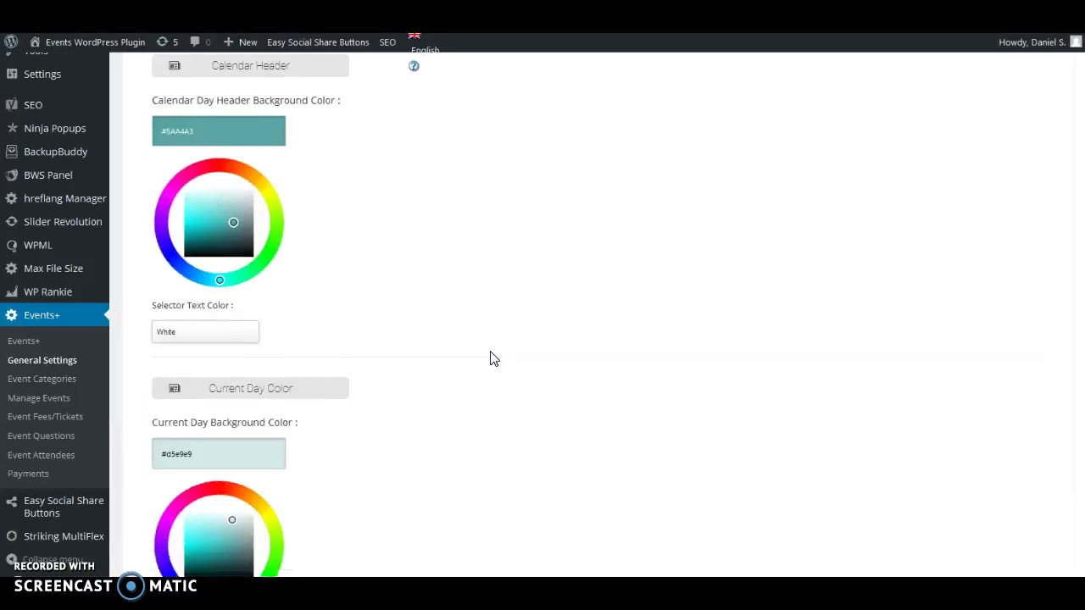
{"action": "scroll", "coordinate": [490, 359], "scroll_direction": "up", "scroll_amount": 5}
{"action": "scroll", "coordinate": [489, 358], "scroll_direction": "down", "scroll_amount": 1}
{"action": "scroll", "coordinate": [492, 359], "scroll_direction": "up", "scroll_amount": 10}
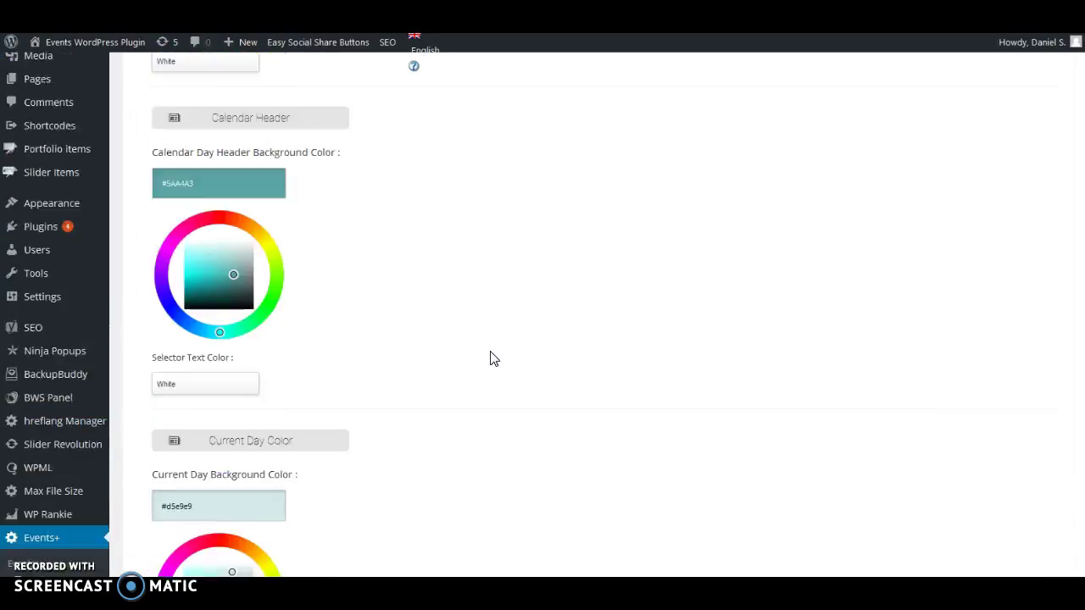
{"action": "left_click", "coordinate": [592, 293]}
Check the Tax step: sales tax charged at a 0.30 rate, then continue
{"action": "left_click", "coordinate": [654, 209]}
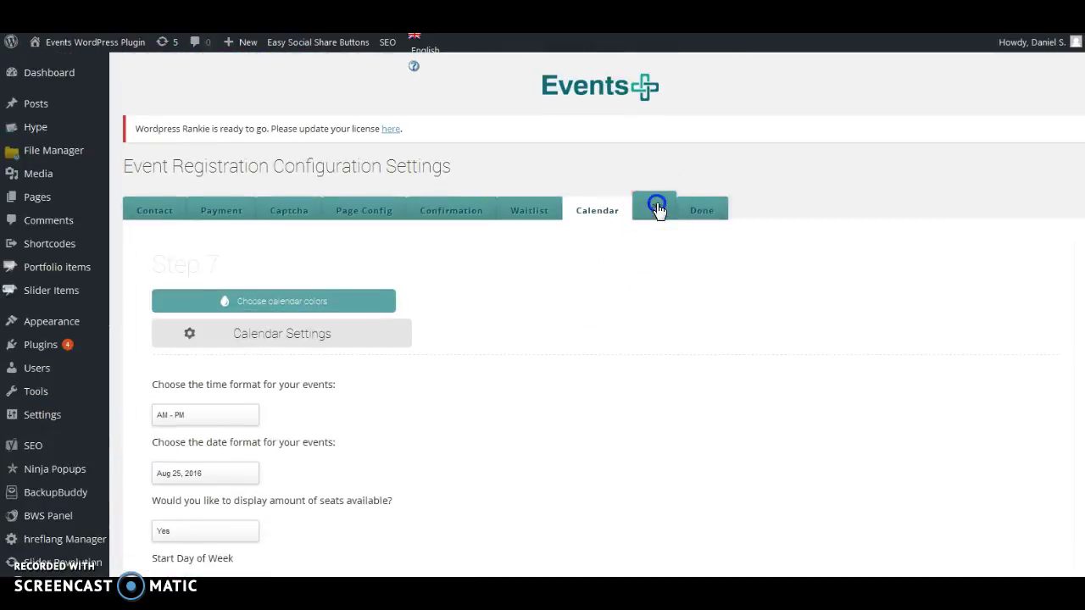
{"action": "scroll", "coordinate": [406, 361], "scroll_direction": "down", "scroll_amount": 1}
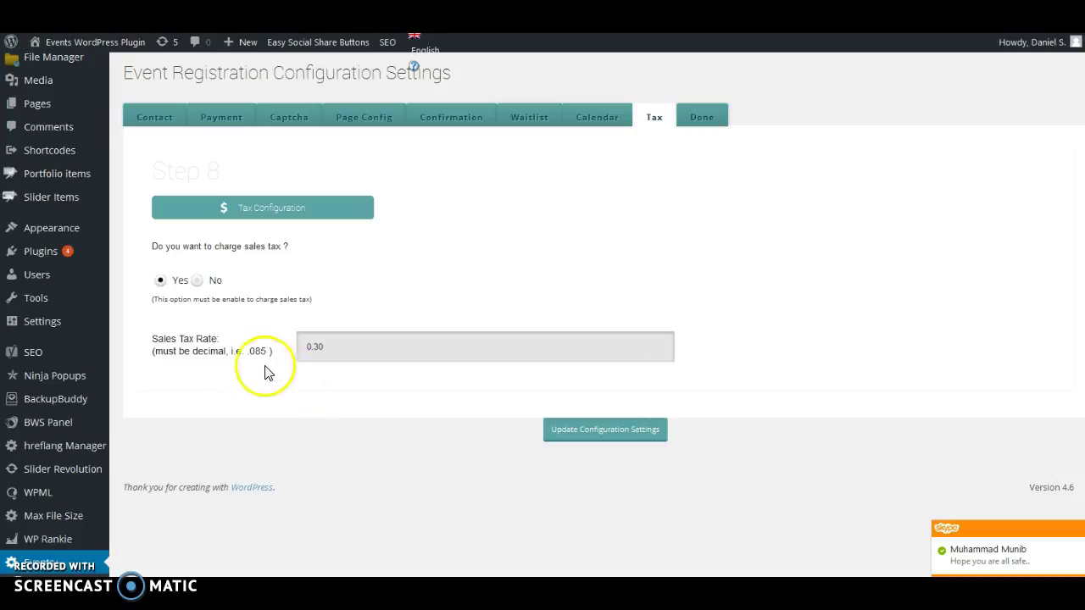
{"action": "left_click", "coordinate": [333, 348]}
Go to the Done step and its Congratulations message
{"action": "left_click", "coordinate": [702, 113]}
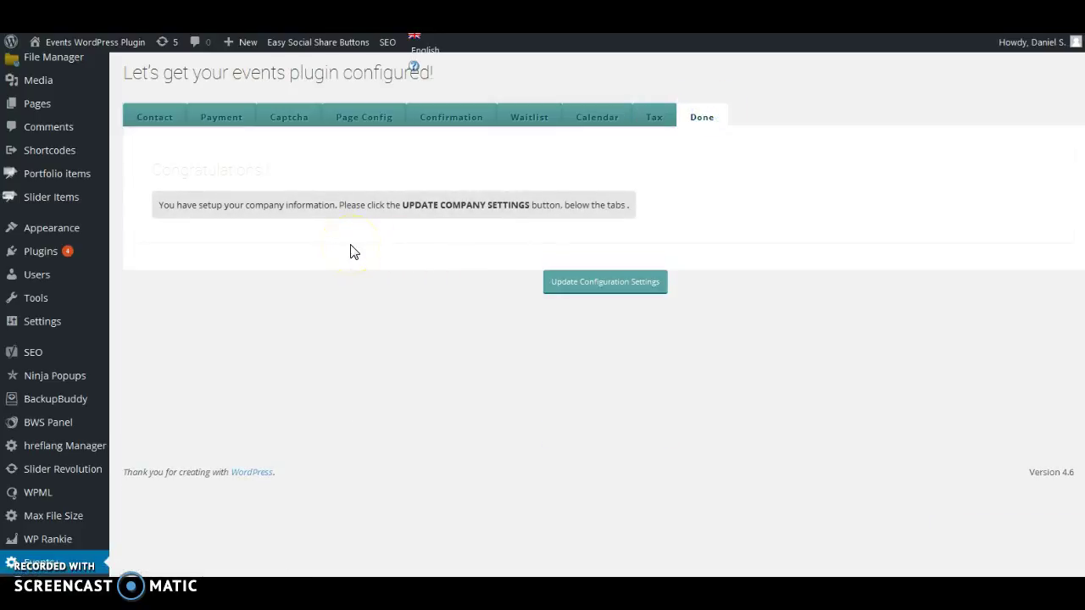
{"action": "left_click", "coordinate": [358, 252]}
{"action": "left_click", "coordinate": [298, 251]}
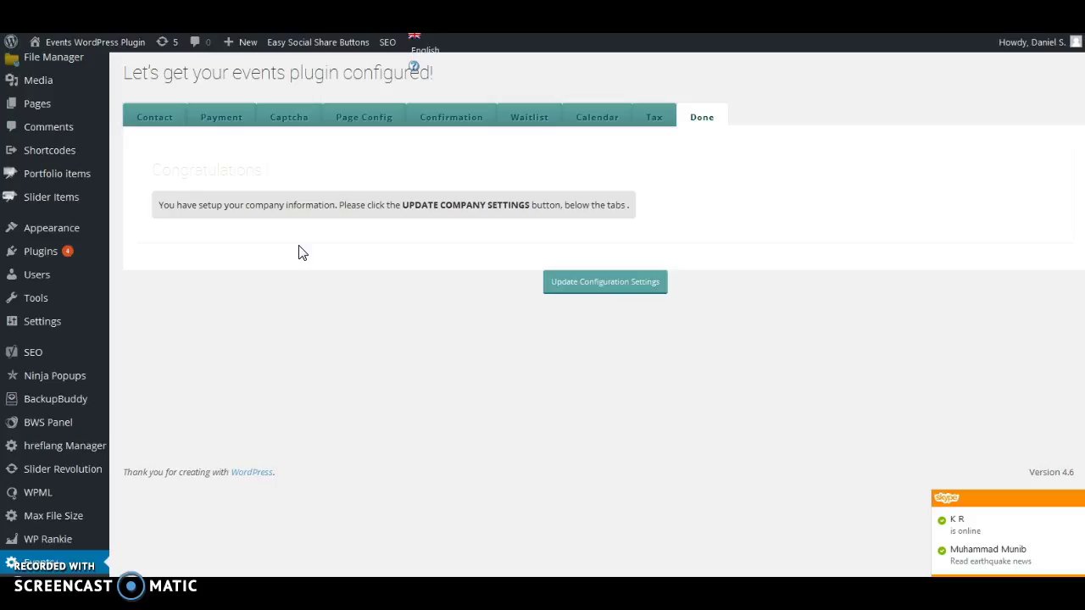
Reload the setup page, still showing the Done step's Congratulations message
{"action": "left_click", "coordinate": [254, 308]}
{"action": "scroll", "coordinate": [256, 308], "scroll_direction": "down", "scroll_amount": 3}
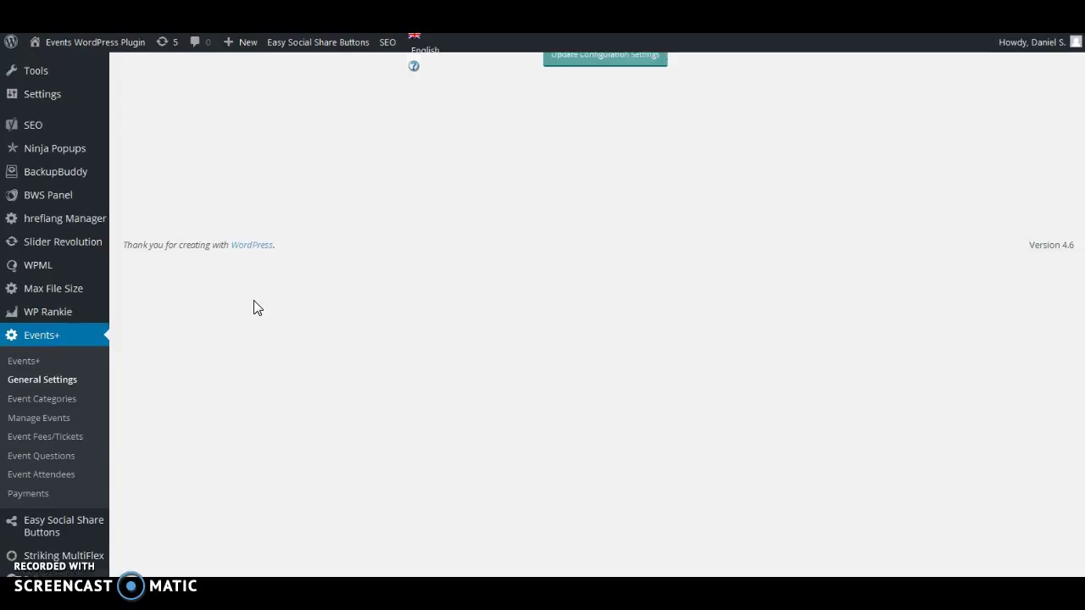
{"action": "scroll", "coordinate": [254, 308], "scroll_direction": "up", "scroll_amount": 4}
{"action": "left_click", "coordinate": [365, 280]}
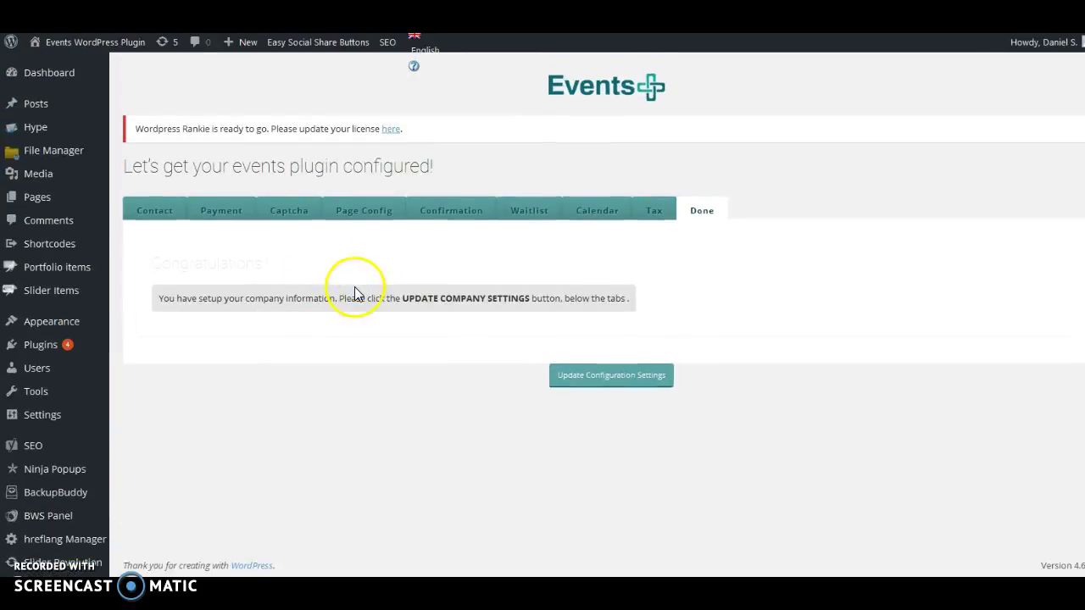